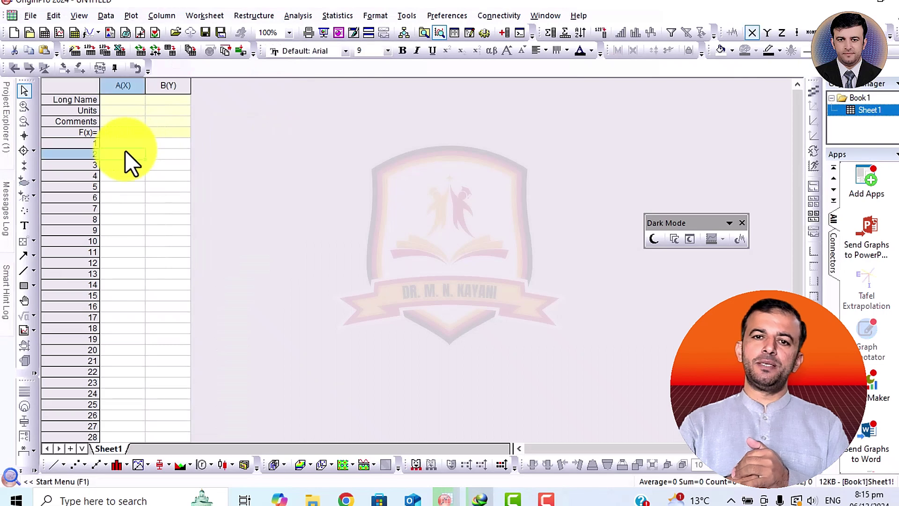
# Step: Paste the copied XY data into columns A and B of the worksheet and plot both columns as a line graph
pyautogui.hotkey('ctrl', 'v')
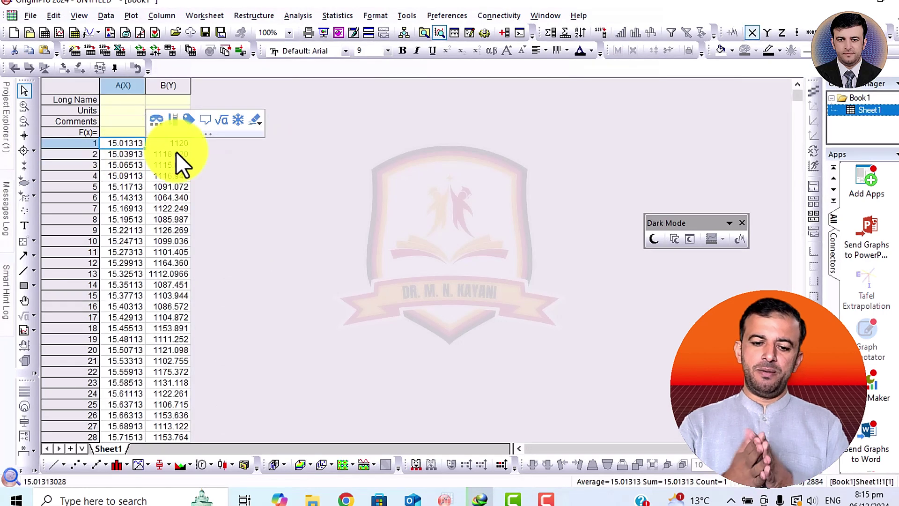
pyautogui.click(169, 85)
pyautogui.moveTo(169, 86); pyautogui.dragTo(130, 89)
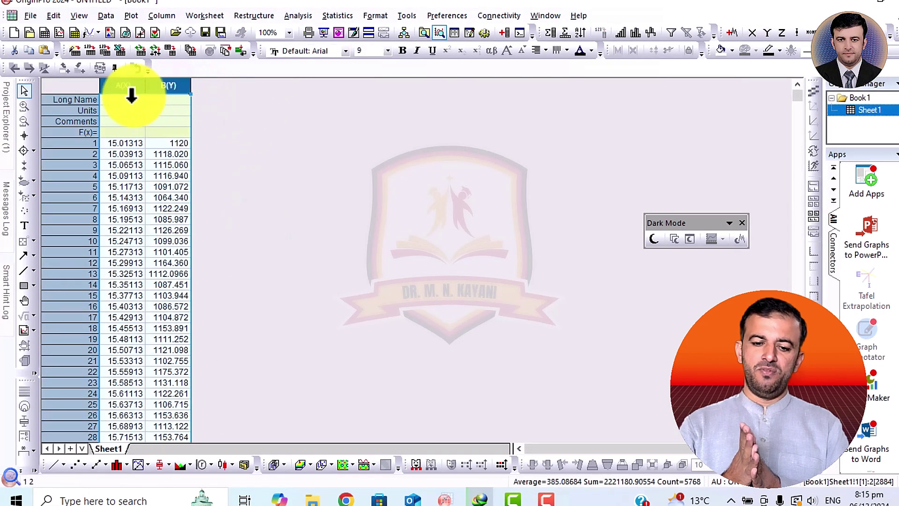
pyautogui.click(53, 467)
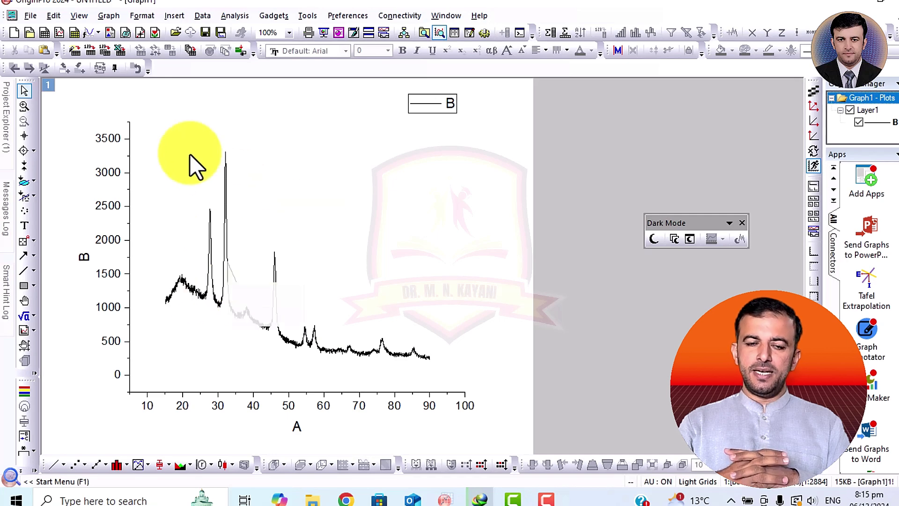
# Step: Draw a horizontal arrow across the graph to the right of the tallest peak, and delete it
pyautogui.click(22, 256)
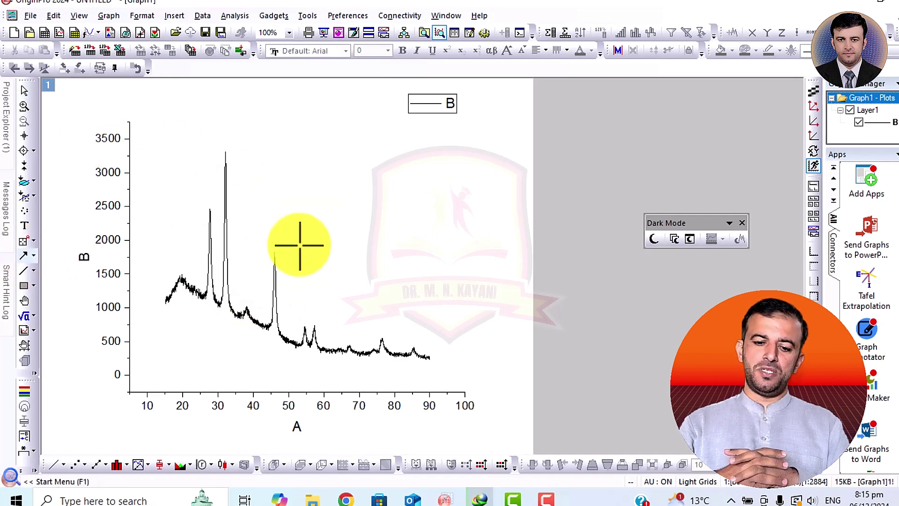
pyautogui.moveTo(261, 230)
pyautogui.mouseDown()
pyautogui.moveTo(441, 224)
pyautogui.moveTo(471, 232)
pyautogui.mouseUp()
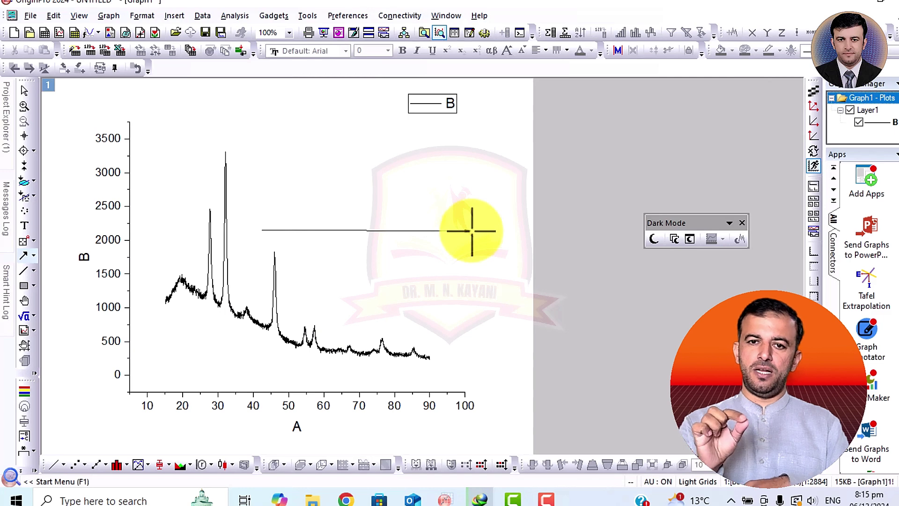
pyautogui.moveTo(473, 230); pyautogui.dragTo(471, 230)
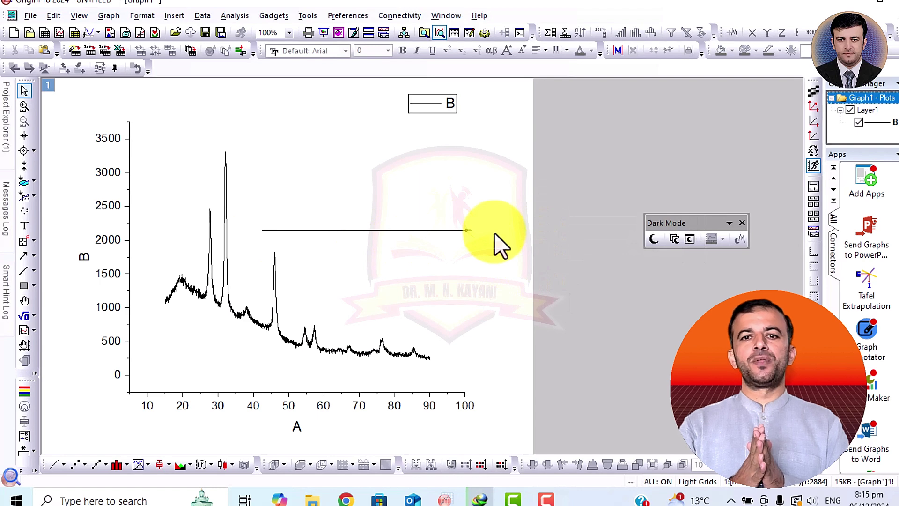
pyautogui.click(460, 229)
pyautogui.press('Delete')
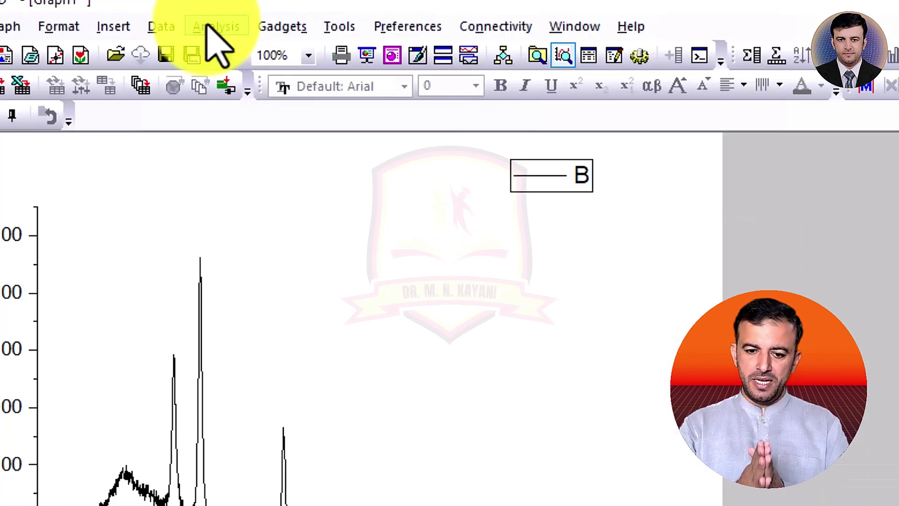
# Step: Use Horizontal Translate to shift the curve left along the A axis by about 5.39
pyautogui.click(229, 14)
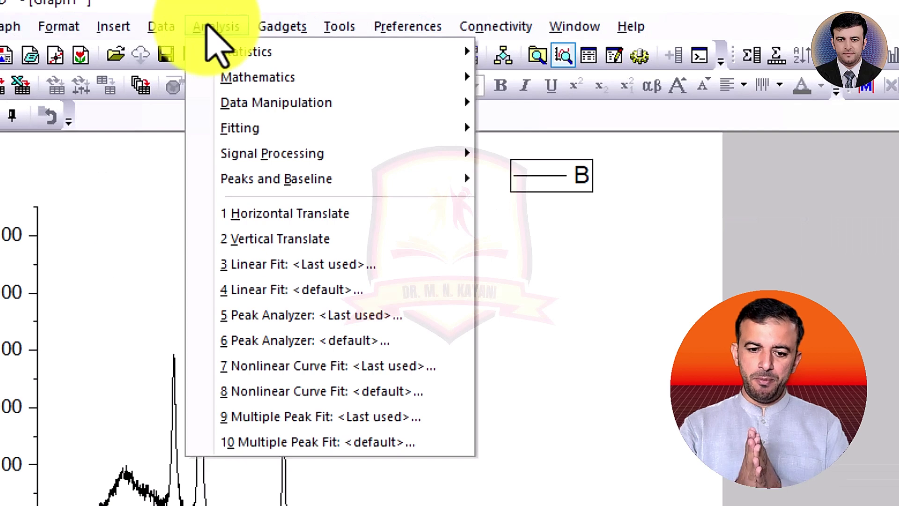
pyautogui.moveTo(319, 104)
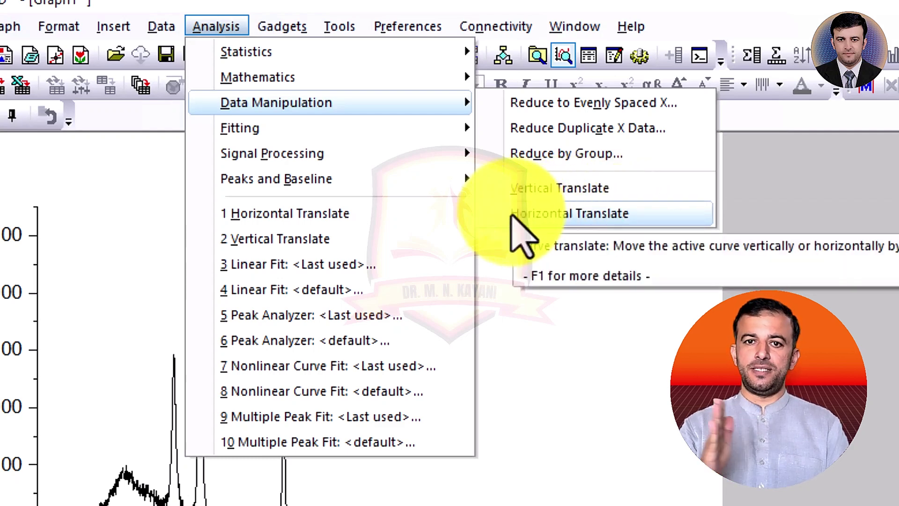
pyautogui.click(513, 213)
pyautogui.click(229, 26)
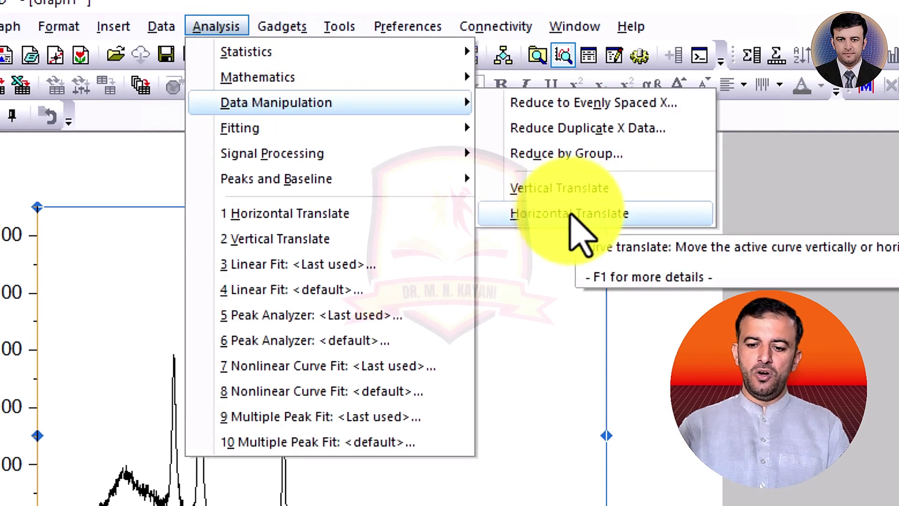
pyautogui.click(553, 214)
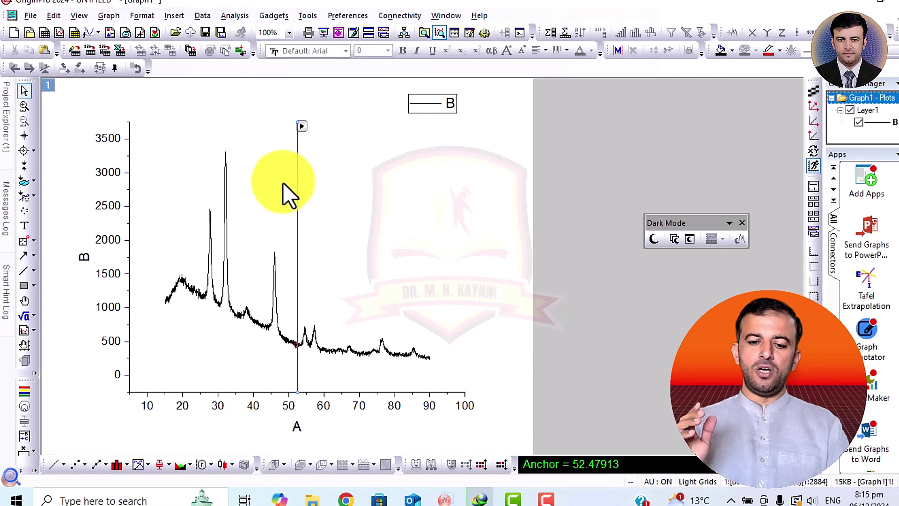
pyautogui.moveTo(297, 136); pyautogui.dragTo(333, 139)
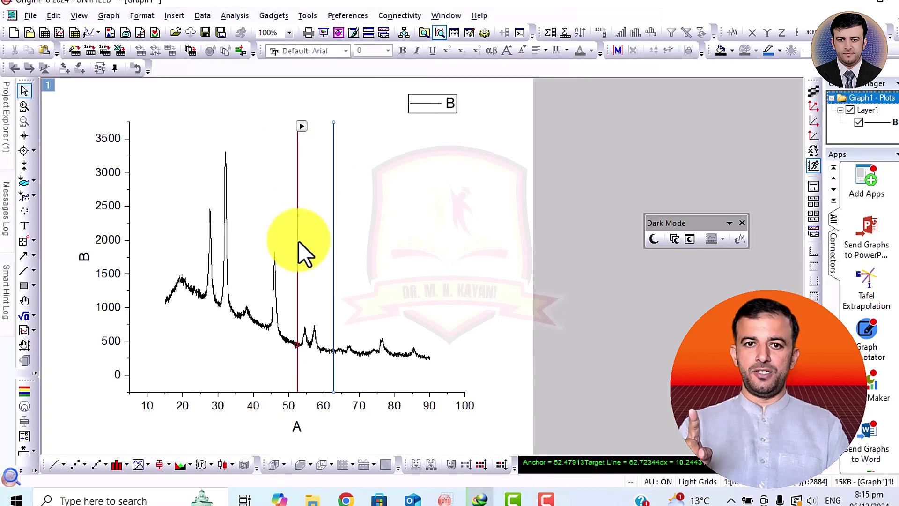
pyautogui.moveTo(297, 240); pyautogui.dragTo(278, 242)
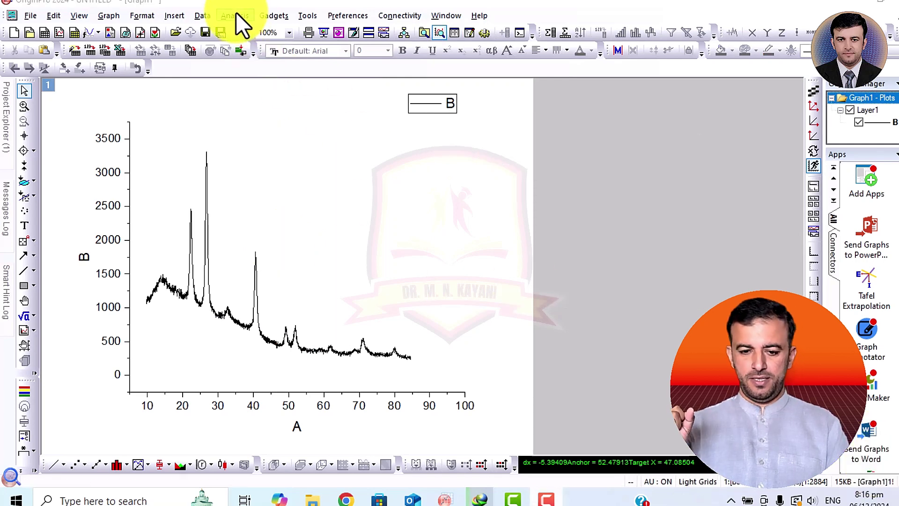
# Step: Shift the curve right along the A axis by about 15.42 with Horizontal Translate, and close the results log
pyautogui.click(235, 14)
pyautogui.moveTo(288, 58)
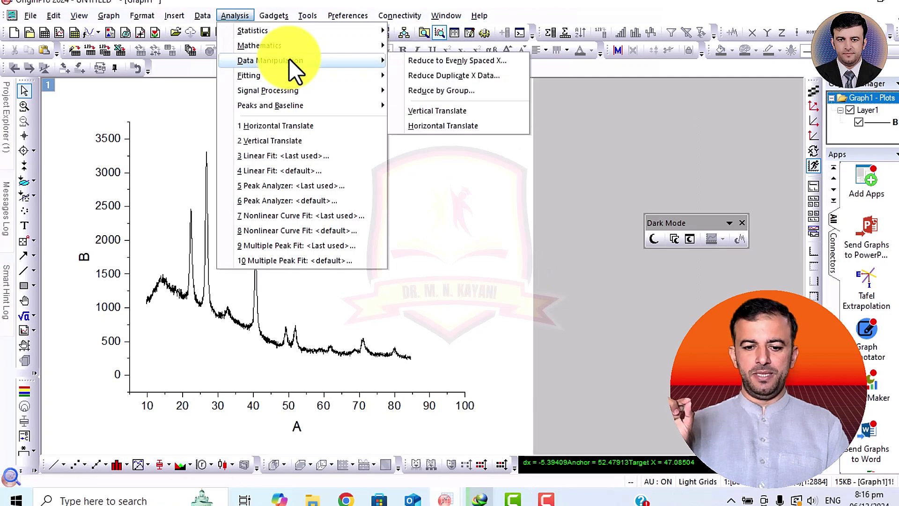
pyautogui.click(451, 131)
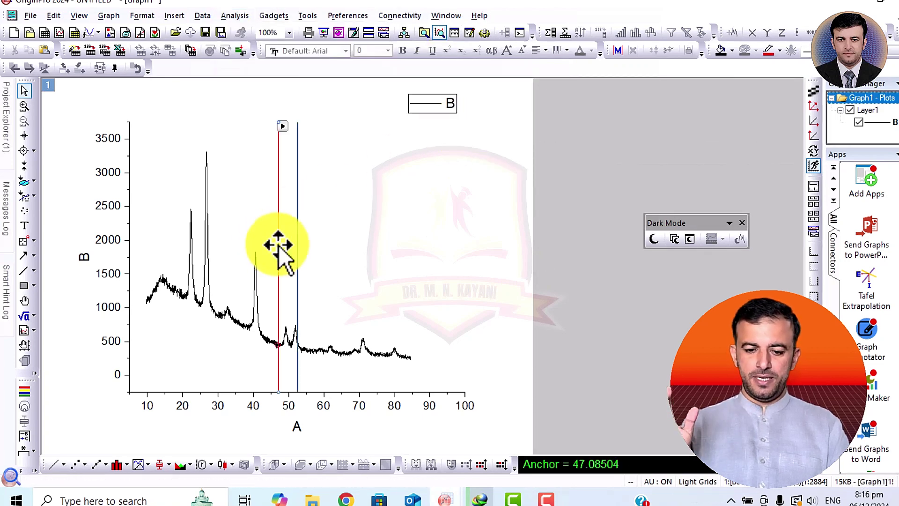
pyautogui.moveTo(276, 248); pyautogui.dragTo(331, 254)
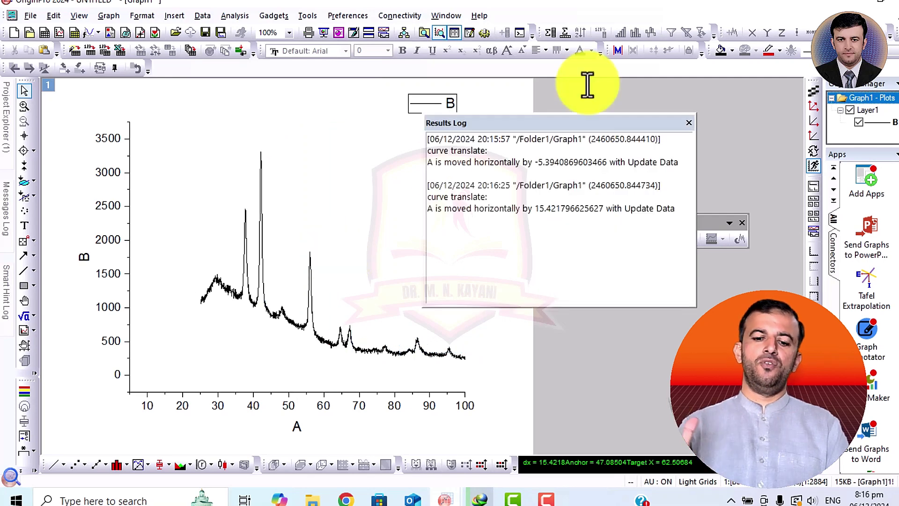
pyautogui.click(689, 122)
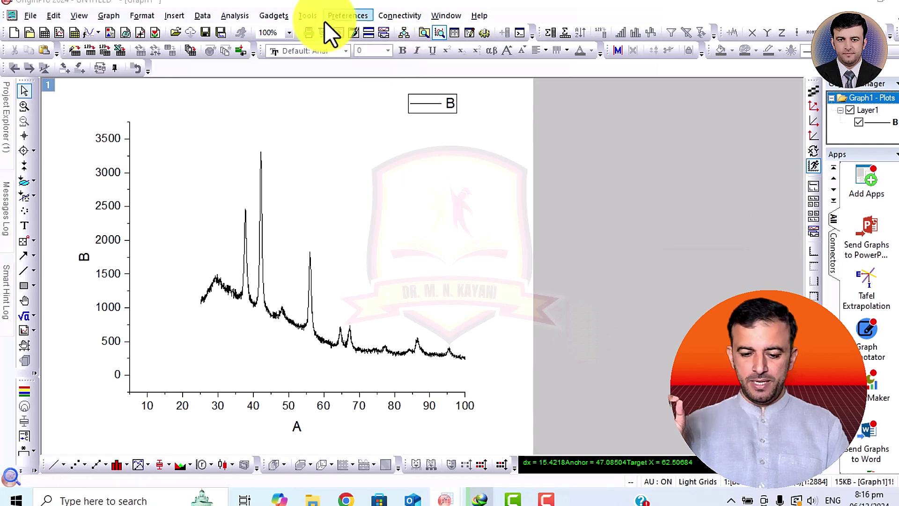
# Step: Translate the curve horizontally to the left by about 21.01 and dismiss the results log
pyautogui.click(237, 16)
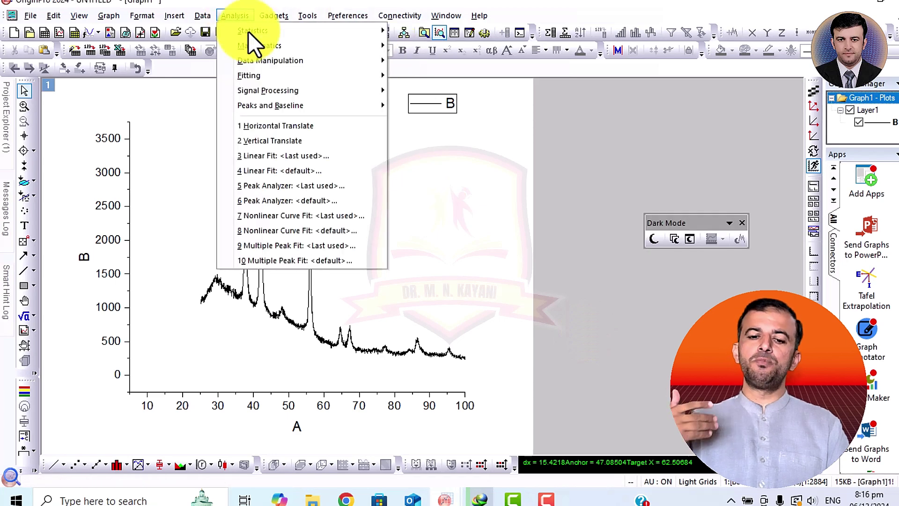
pyautogui.moveTo(288, 55)
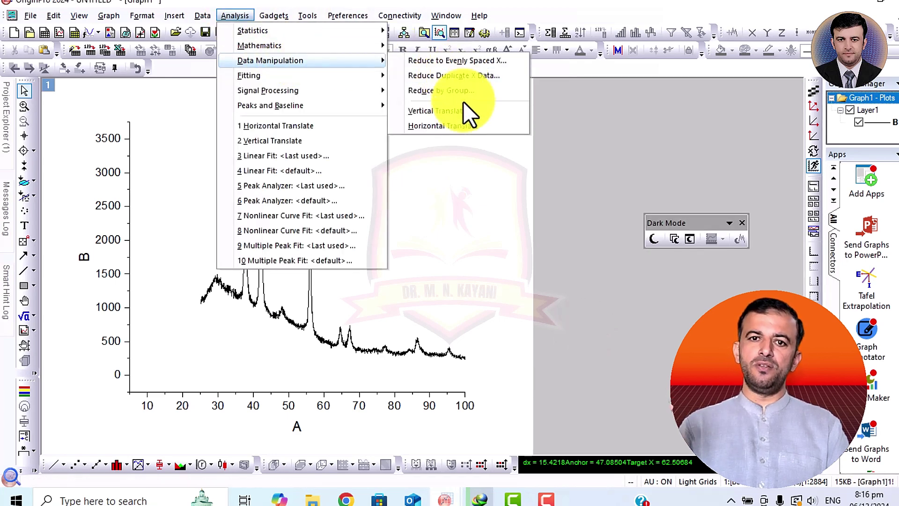
pyautogui.click(433, 125)
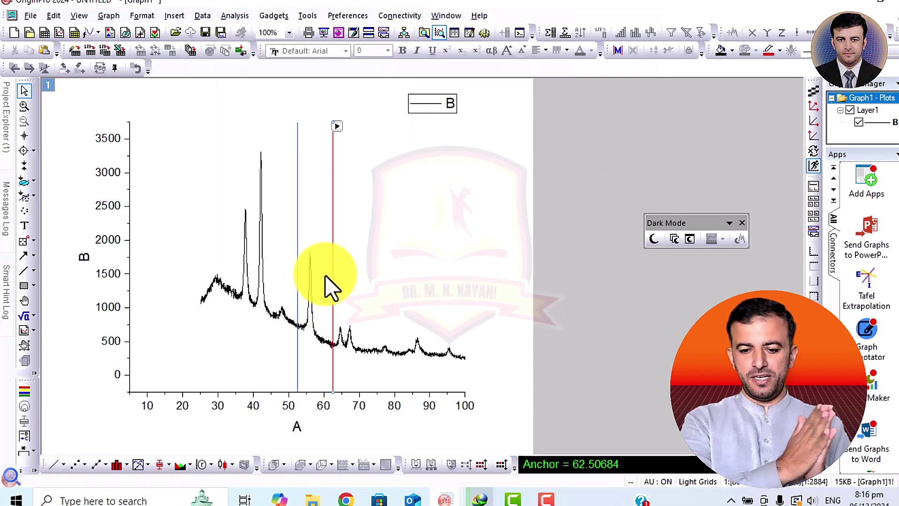
pyautogui.moveTo(328, 281); pyautogui.dragTo(255, 281)
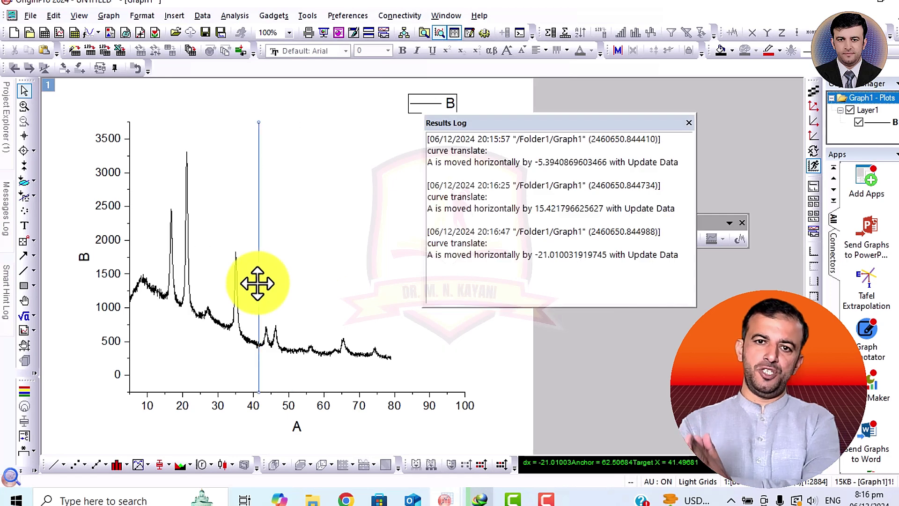
pyautogui.click(687, 122)
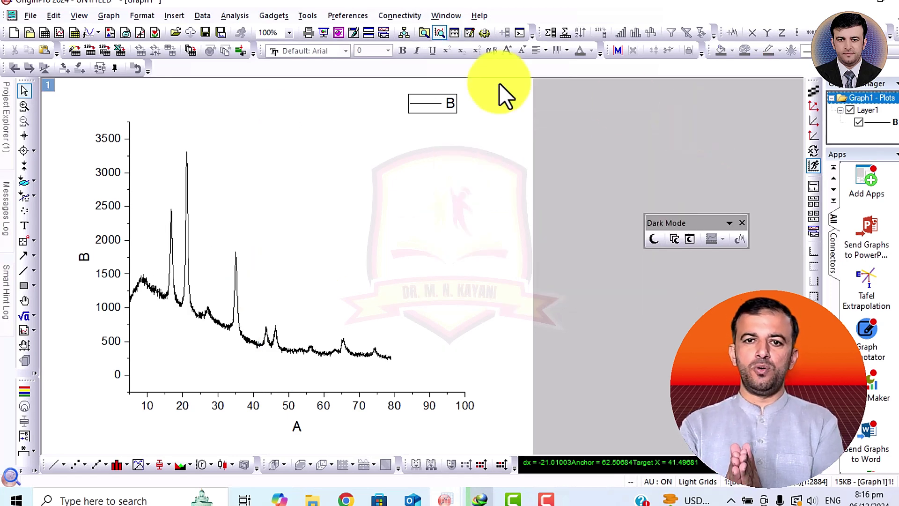
# Step: Use Vertical Translate to raise the curve along the B axis by about 766.56, and close the results log
pyautogui.click(202, 16)
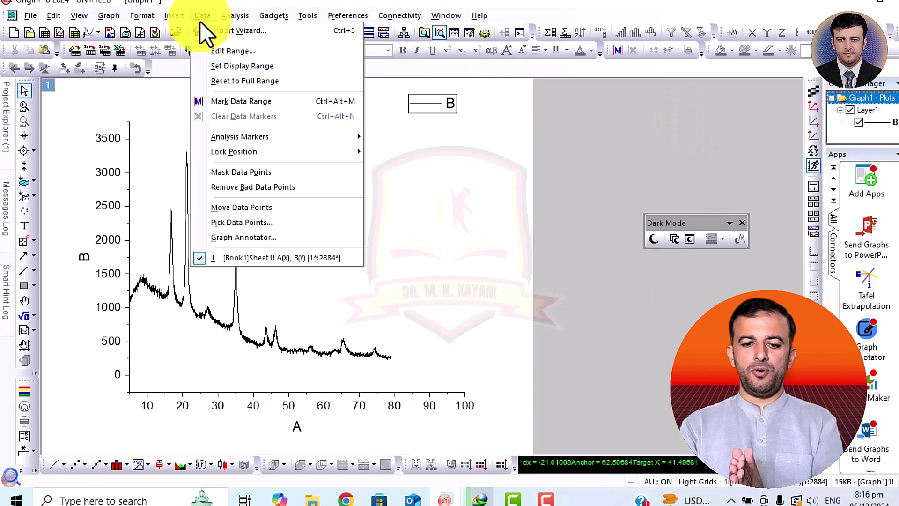
pyautogui.press('Escape')
pyautogui.click(234, 15)
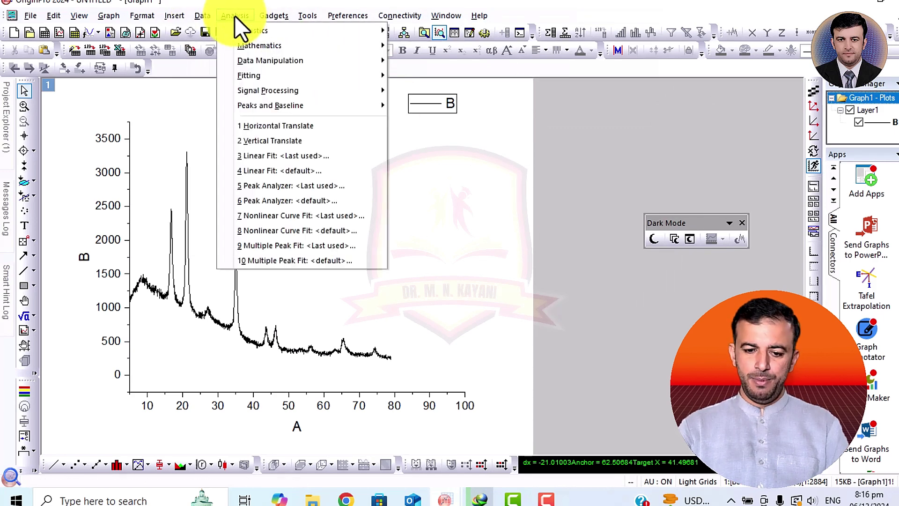
pyautogui.moveTo(304, 90)
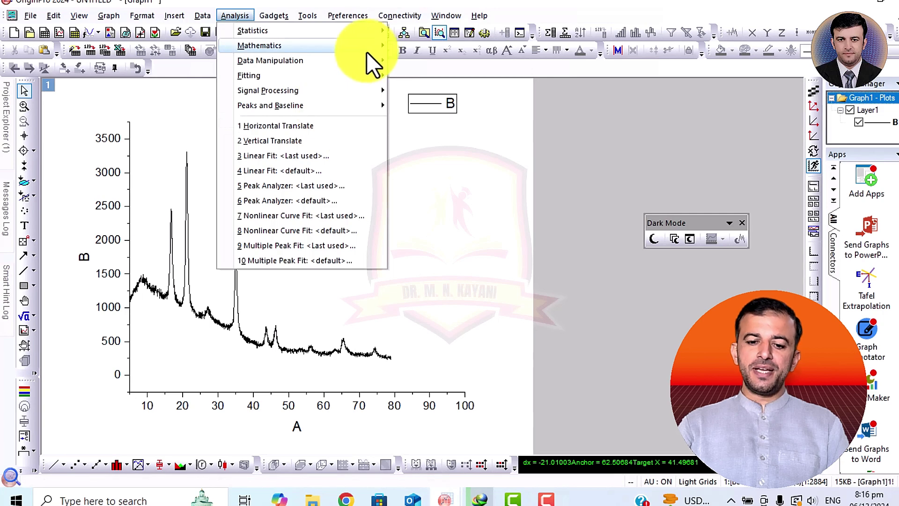
pyautogui.moveTo(359, 61)
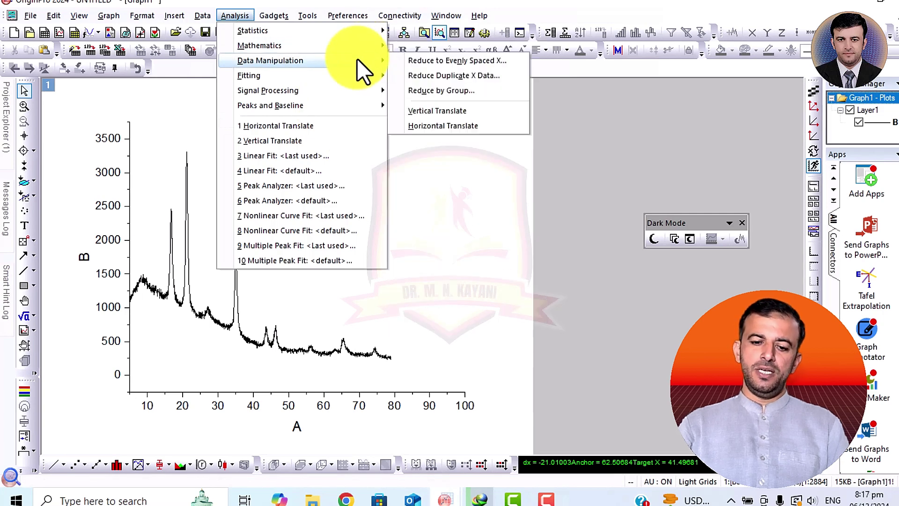
pyautogui.click(437, 113)
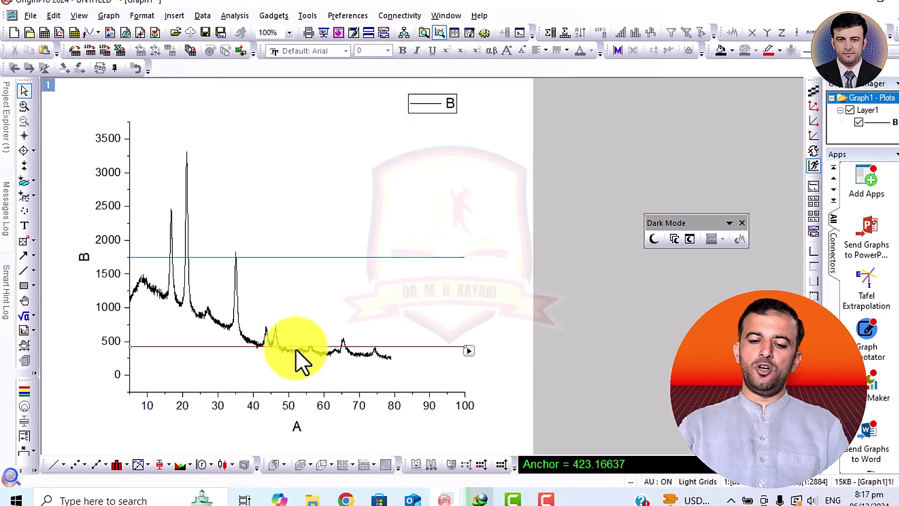
pyautogui.moveTo(296, 347); pyautogui.dragTo(317, 297)
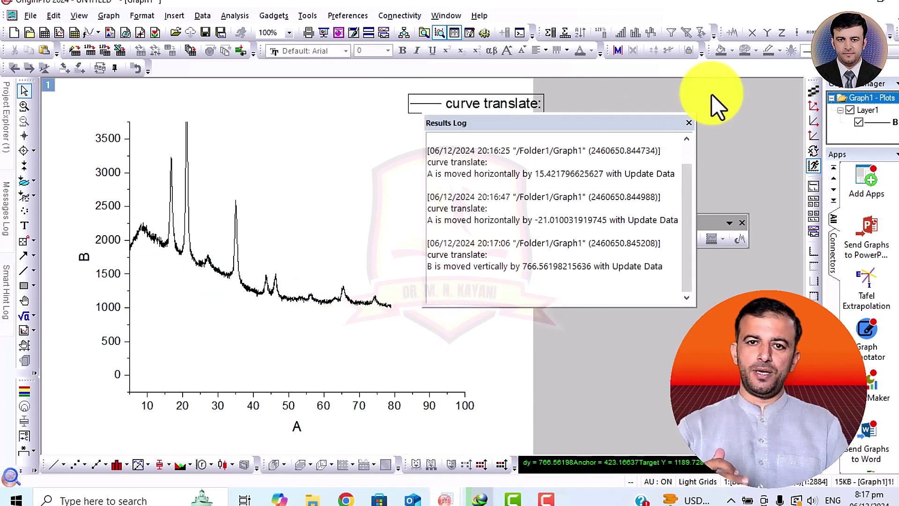
pyautogui.click(688, 124)
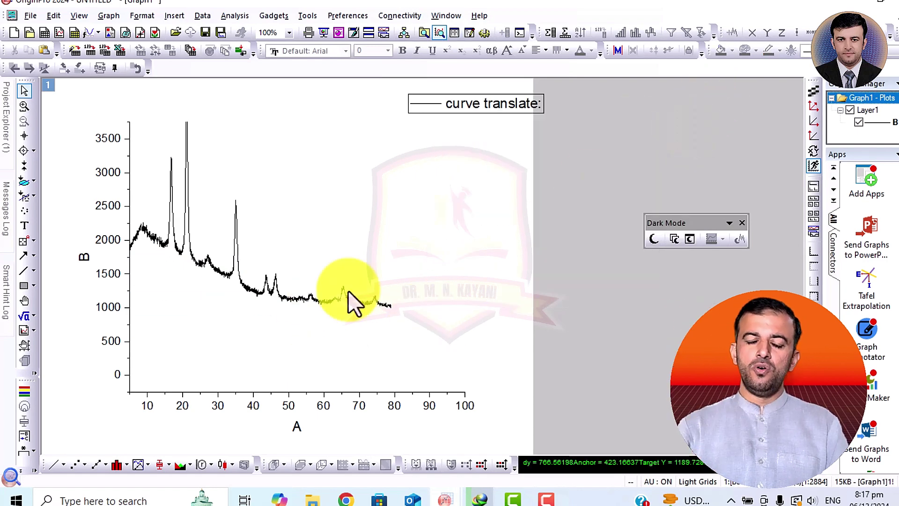
# Step: Use Horizontal Translate to shift the curve right along the A axis by about 9.92, and close the results log
pyautogui.click(24, 105)
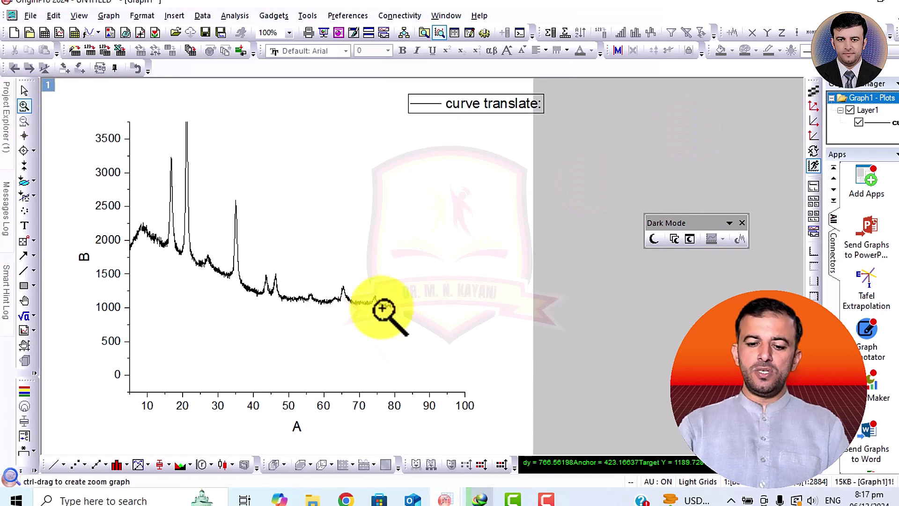
pyautogui.moveTo(382, 306); pyautogui.dragTo(145, 121)
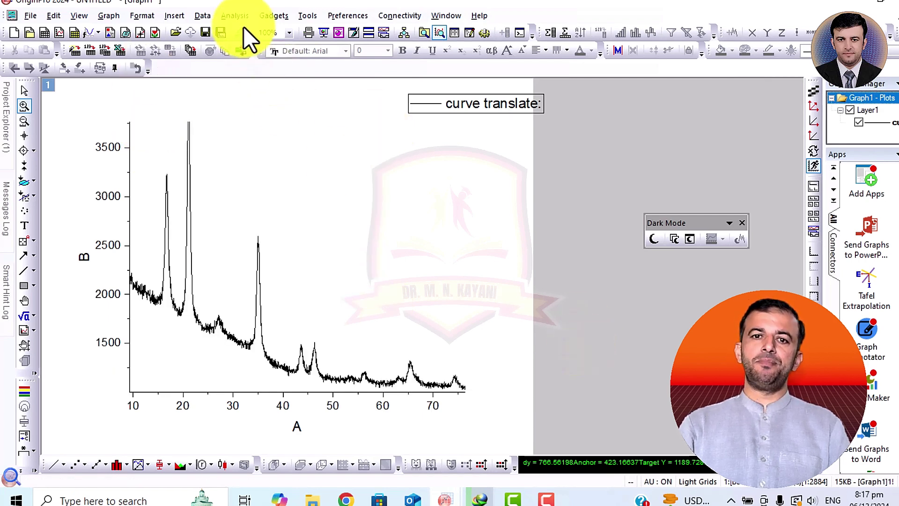
pyautogui.click(227, 14)
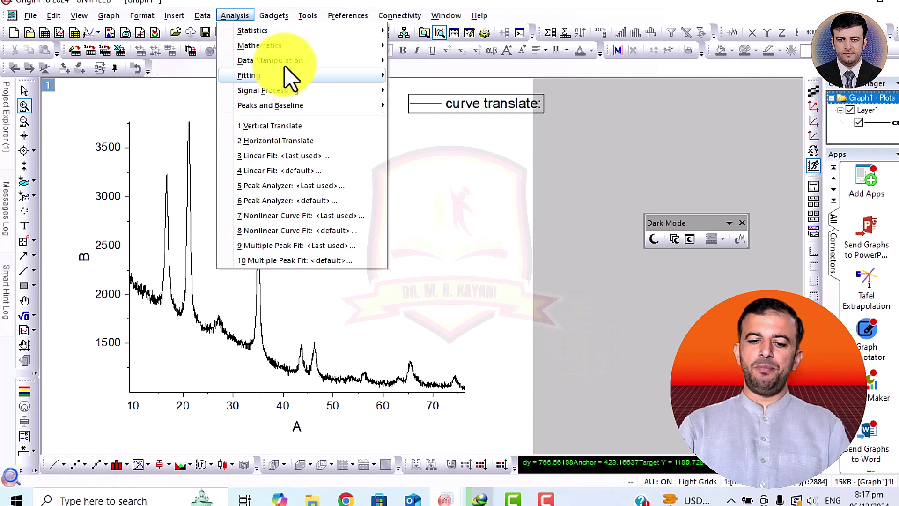
pyautogui.moveTo(296, 65)
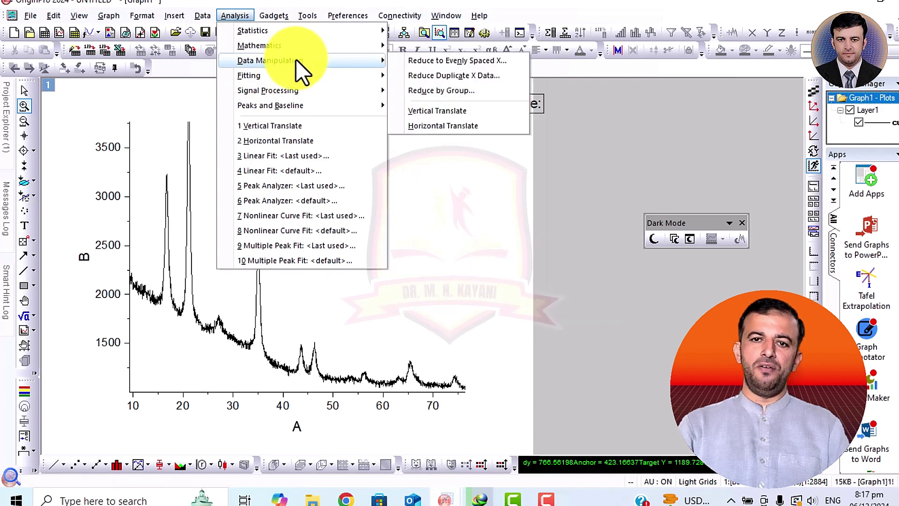
pyautogui.click(466, 125)
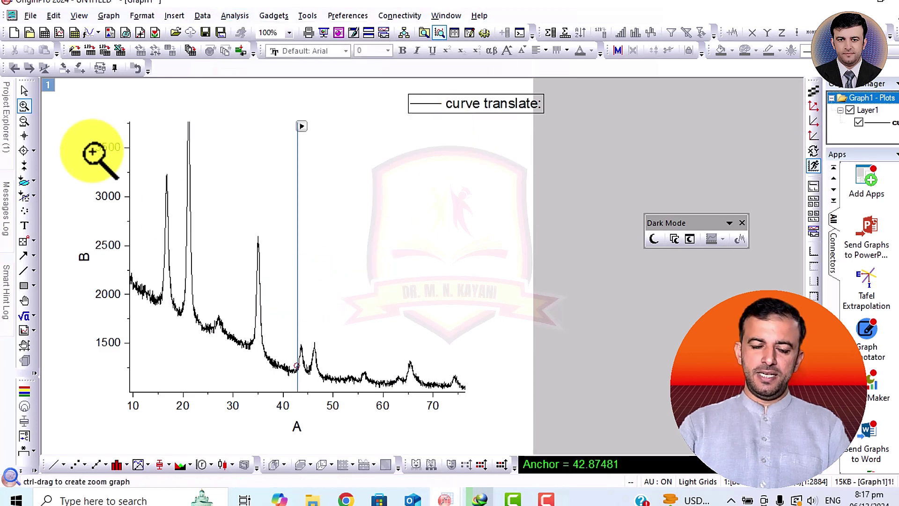
pyautogui.click(26, 92)
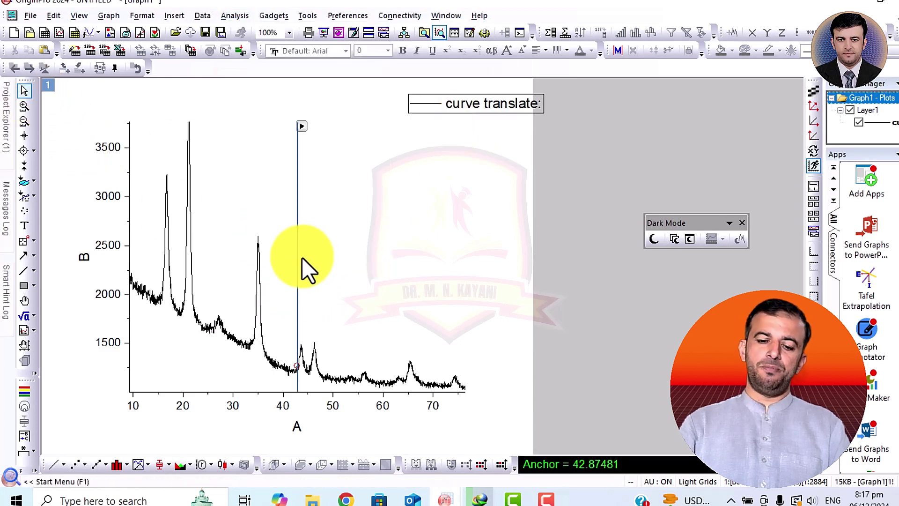
pyautogui.moveTo(297, 259)
pyautogui.mouseDown()
pyautogui.moveTo(275, 262)
pyautogui.moveTo(283, 262)
pyautogui.mouseUp()
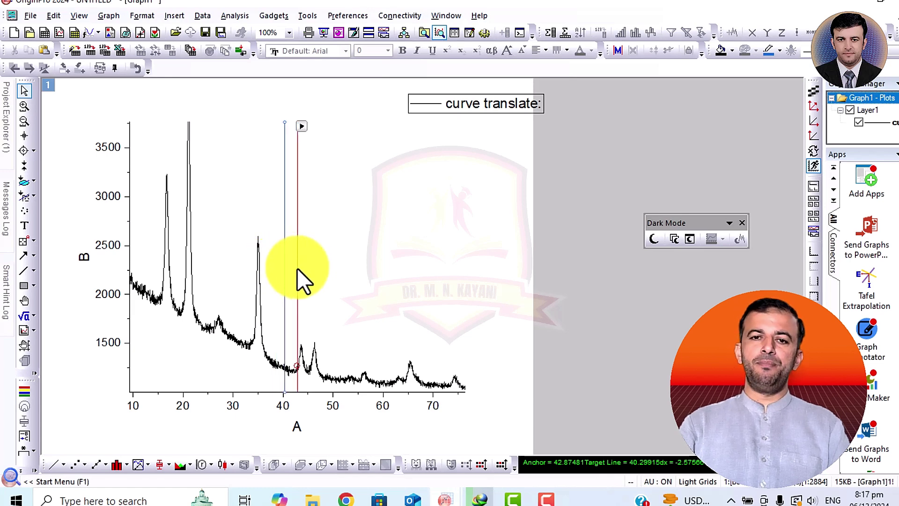
pyautogui.moveTo(302, 269); pyautogui.dragTo(346, 257)
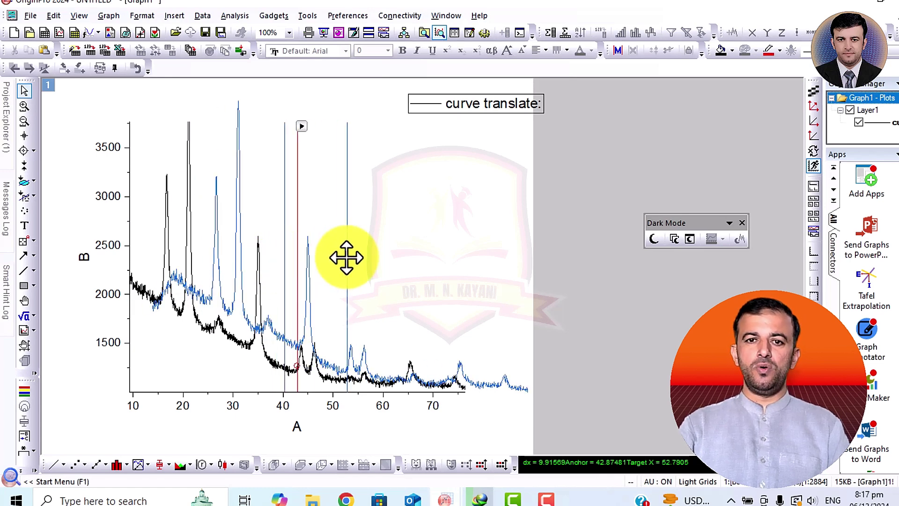
pyautogui.doubleClick(346, 257)
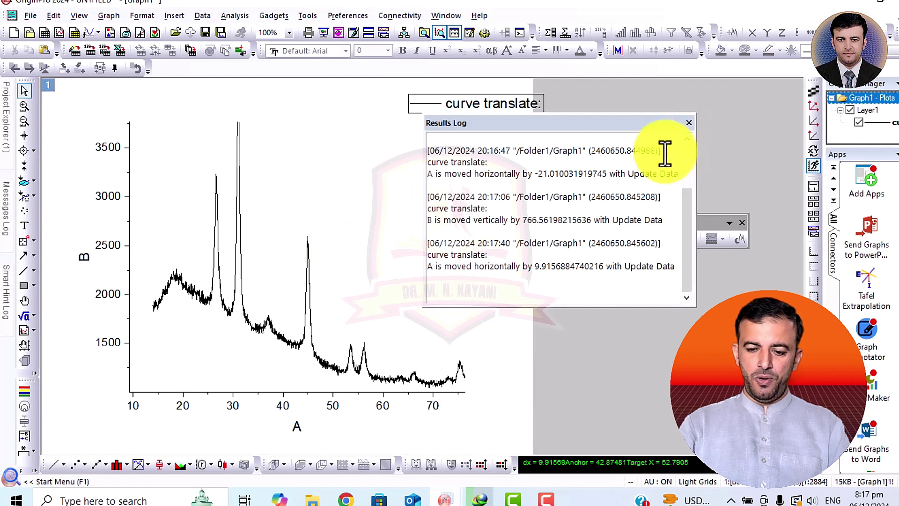
pyautogui.click(688, 122)
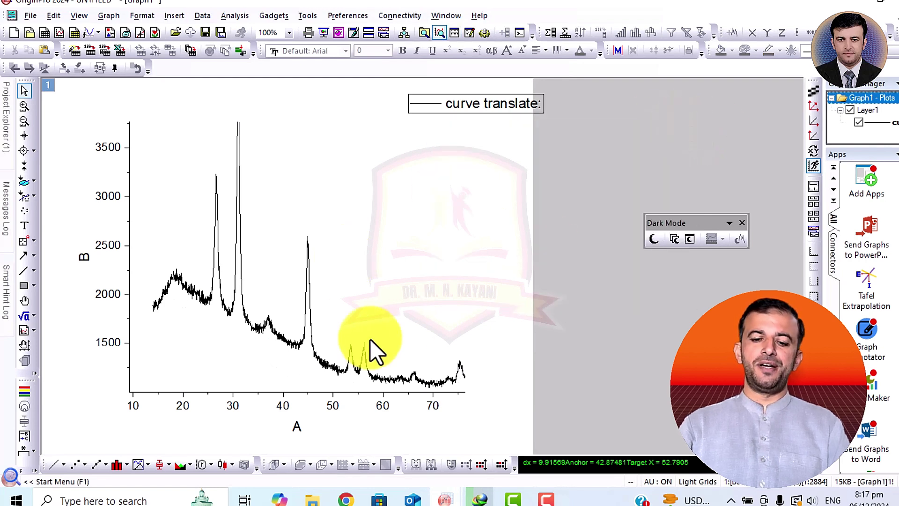
# Step: Shift the curve back left along the A axis by about 9.52 with Horizontal Translate, and dismiss the results log
pyautogui.click(230, 13)
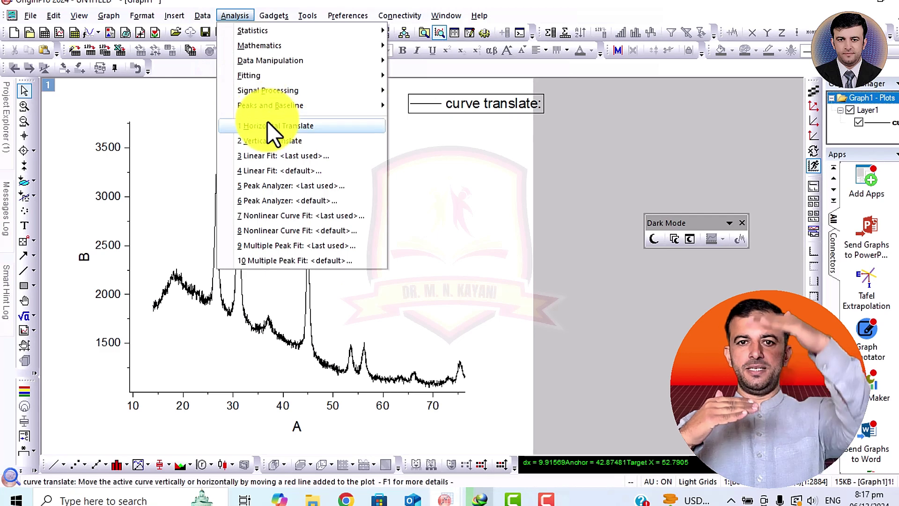
pyautogui.moveTo(348, 61)
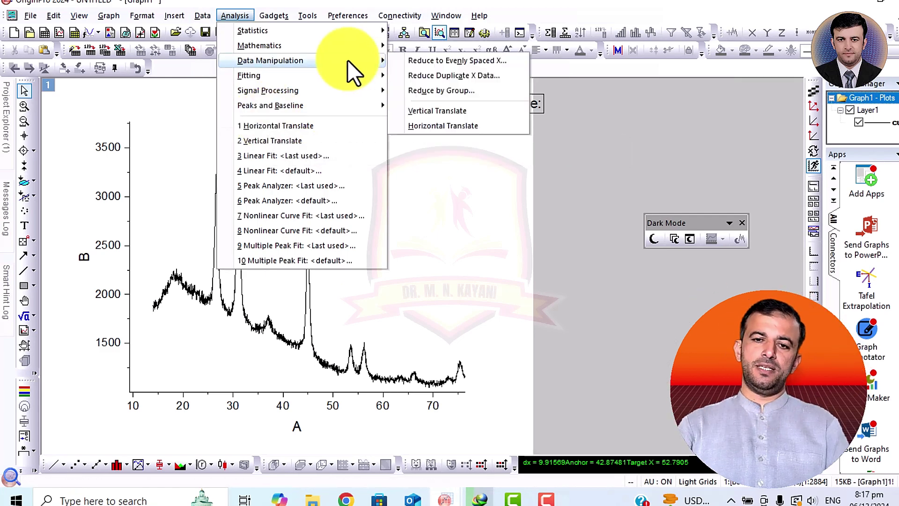
pyautogui.click(478, 126)
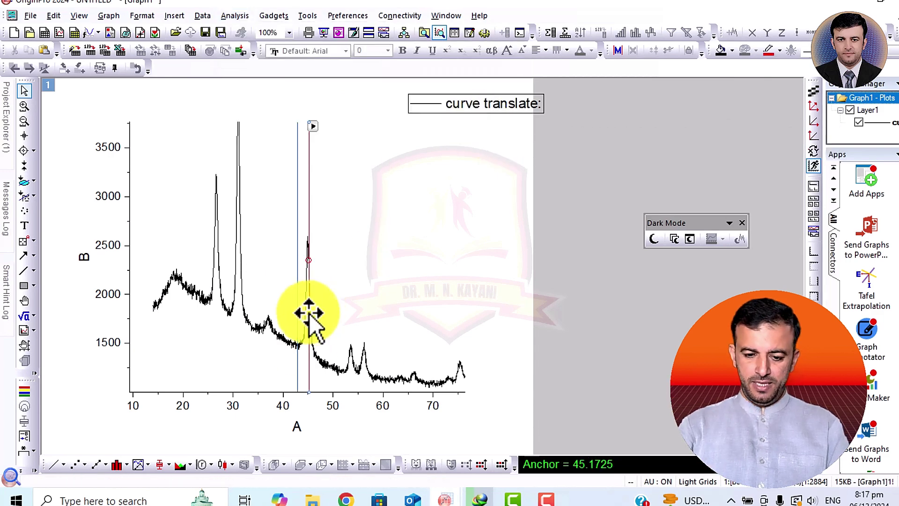
pyautogui.moveTo(308, 312); pyautogui.dragTo(259, 314)
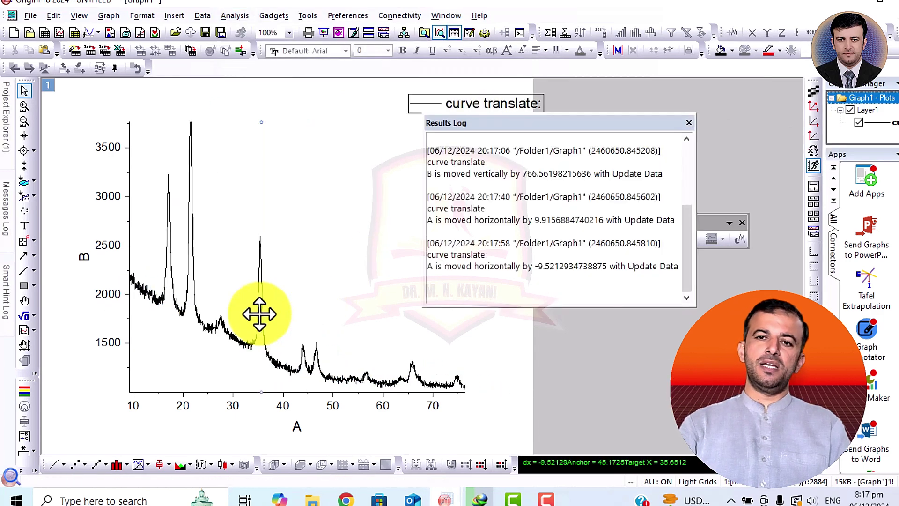
pyautogui.click(689, 123)
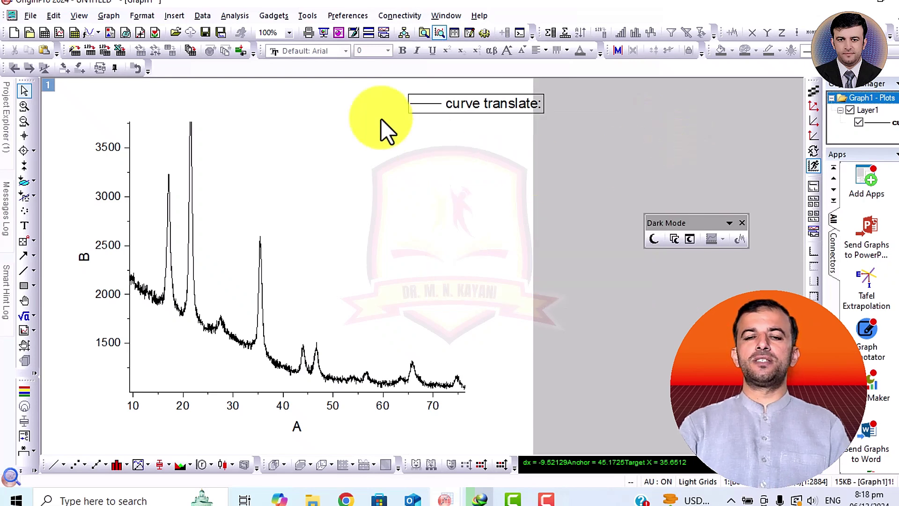
# Step: Raise the curve along the B axis by about 688.53 with Vertical Translate, and close the results log
pyautogui.click(237, 16)
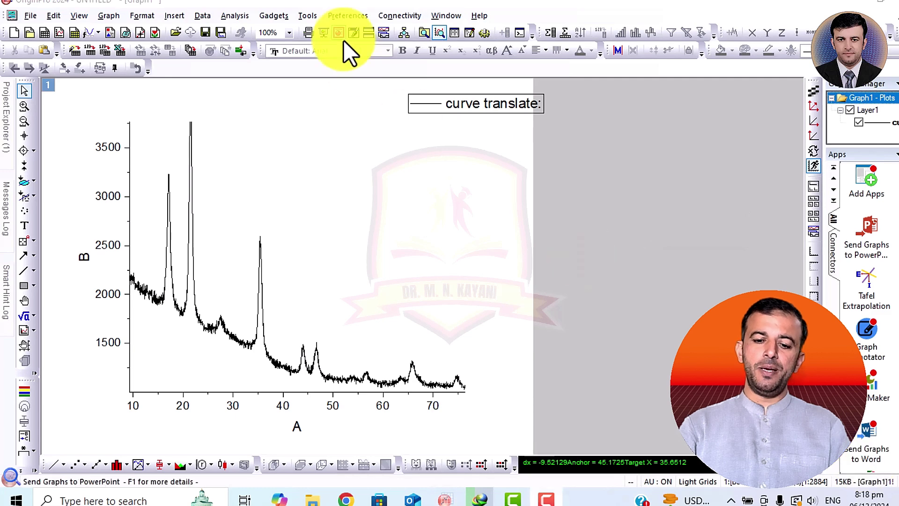
pyautogui.click(229, 17)
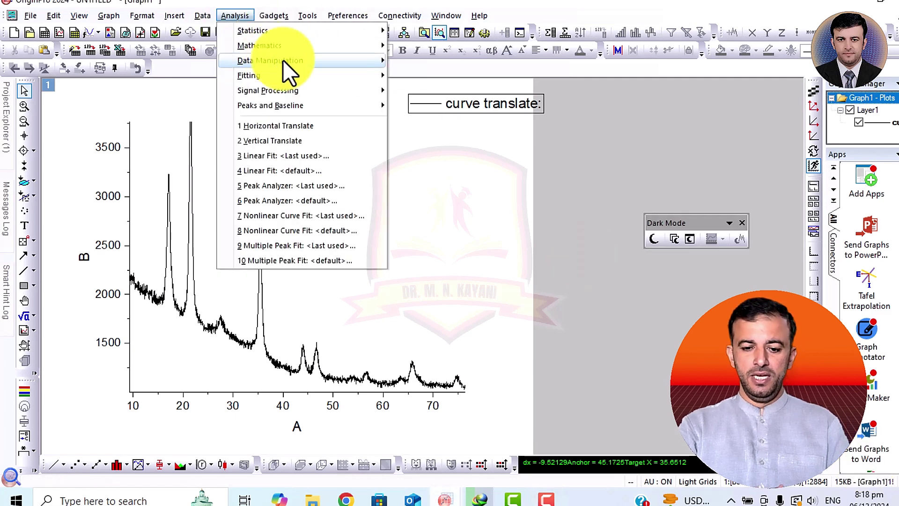
pyautogui.moveTo(283, 60)
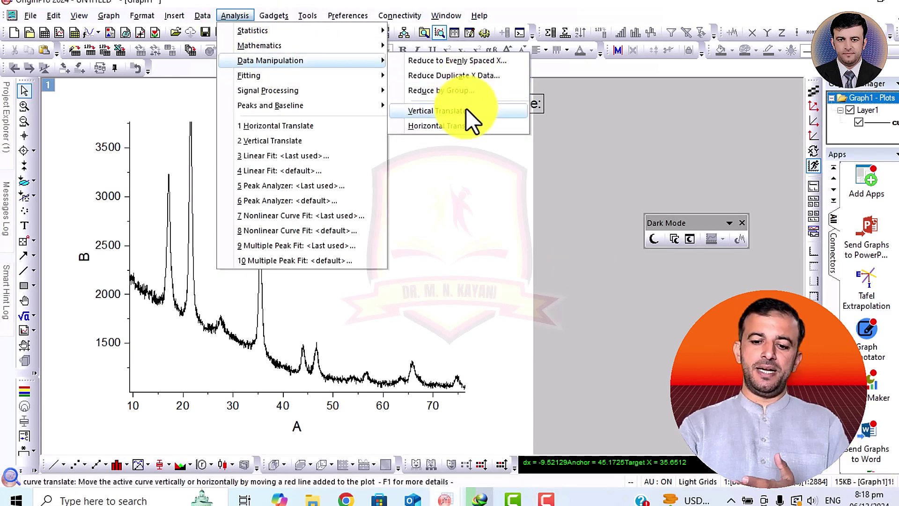
pyautogui.click(436, 122)
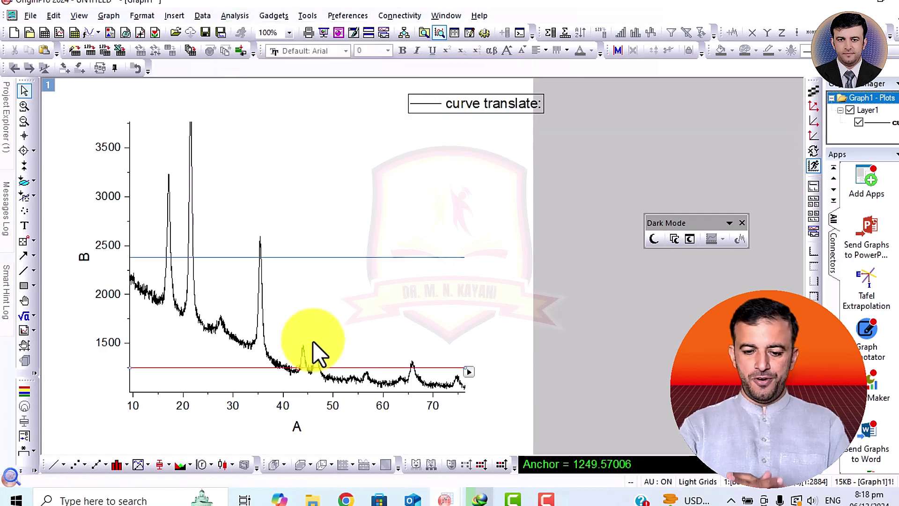
pyautogui.moveTo(321, 369); pyautogui.dragTo(328, 301)
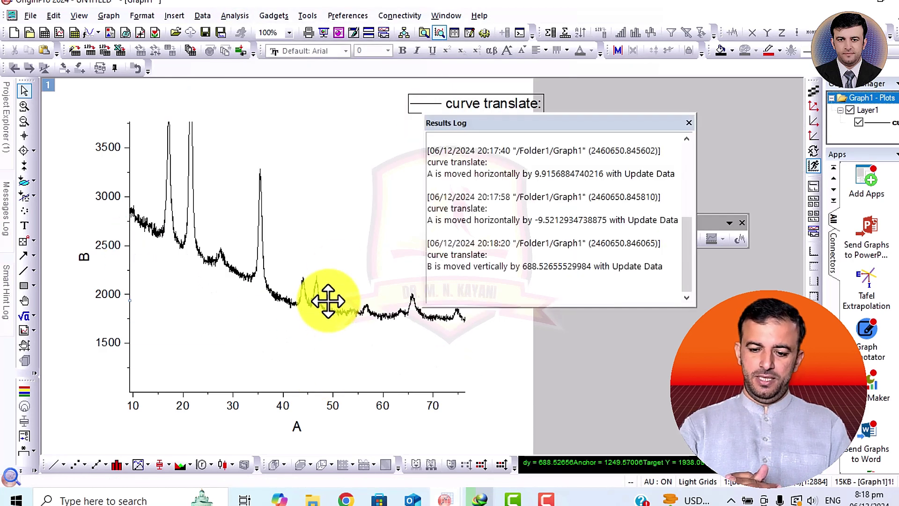
pyautogui.click(689, 123)
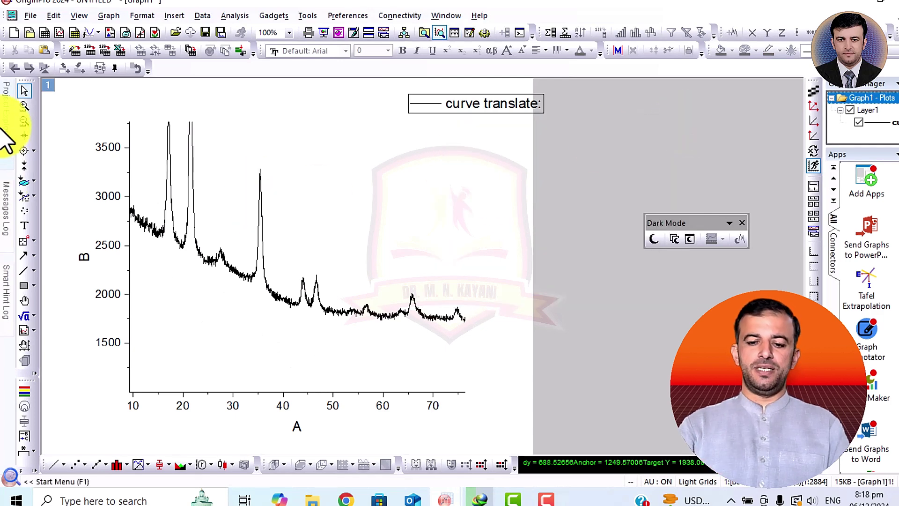
# Step: Open the Book1 worksheet and add columns C through F after the existing A and B columns
pyautogui.moveTo(6, 120)
pyautogui.doubleClick(37, 183)
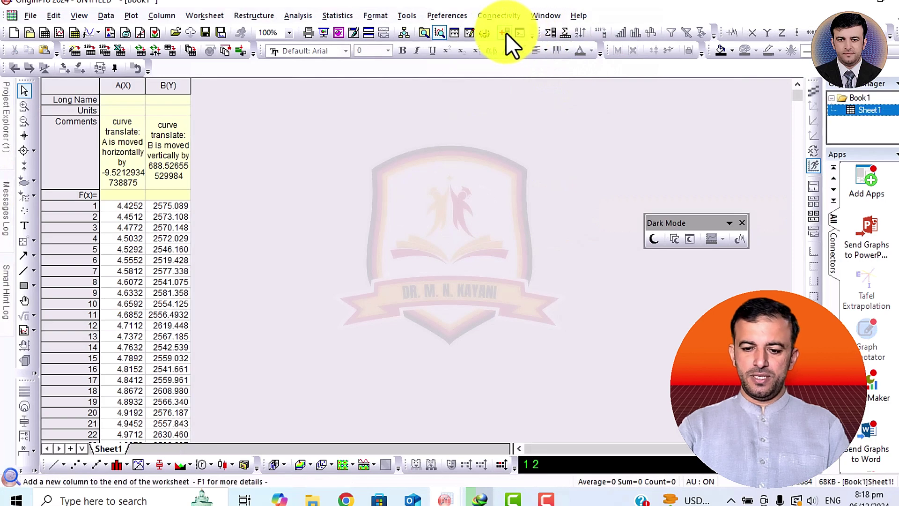
pyautogui.doubleClick(507, 35)
pyautogui.doubleClick(506, 33)
pyautogui.tripleClick(506, 33)
pyautogui.click(505, 33)
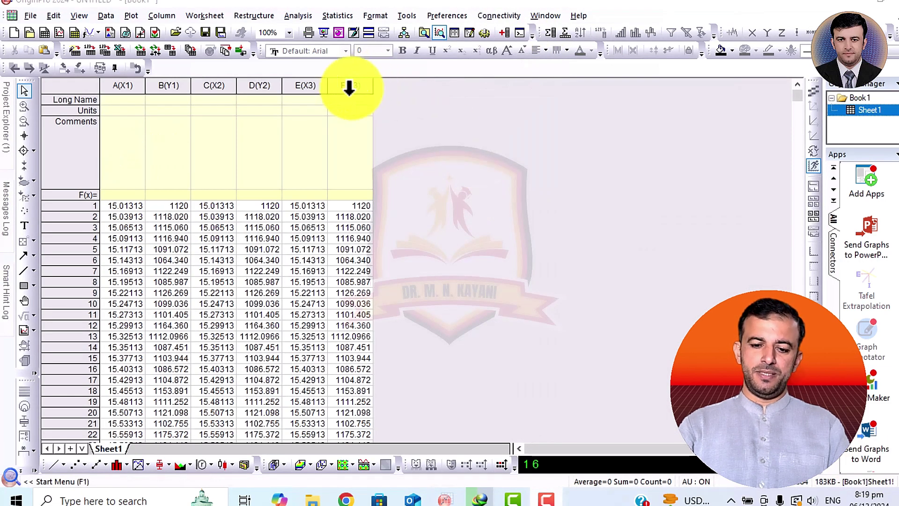
# Step: Plot worksheet columns A through F together as a line graph with three XY curves
pyautogui.click(333, 90)
pyautogui.moveTo(333, 92); pyautogui.dragTo(107, 150)
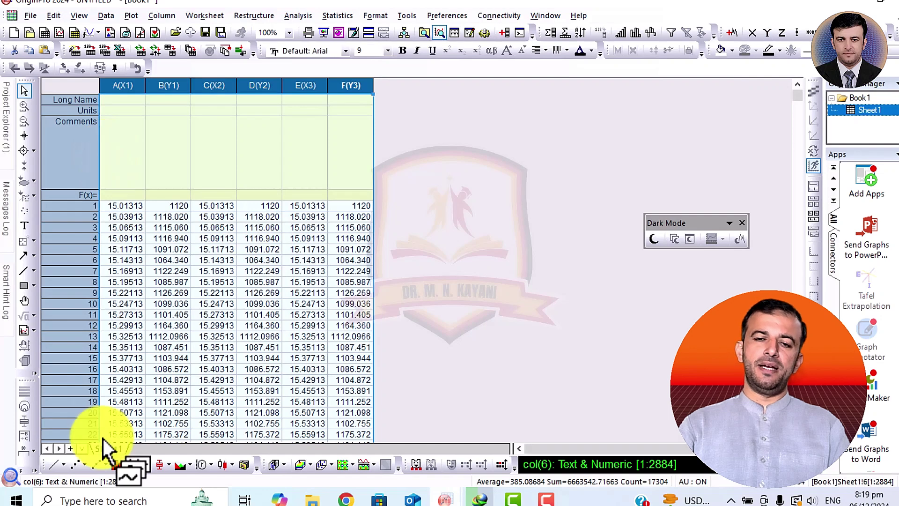
pyautogui.click(50, 467)
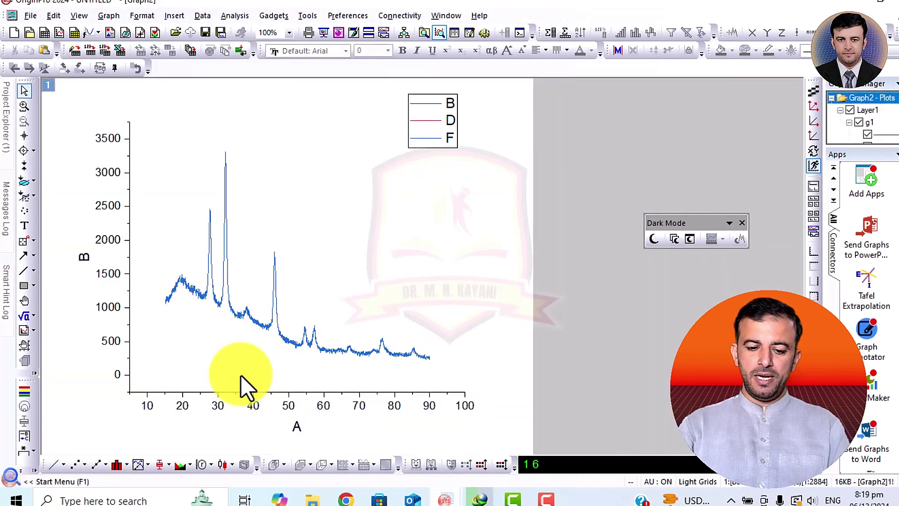
# Step: Use Vertical Translate to raise curve B above the overlapping curves by about 774.22, and close the results log
pyautogui.click(24, 107)
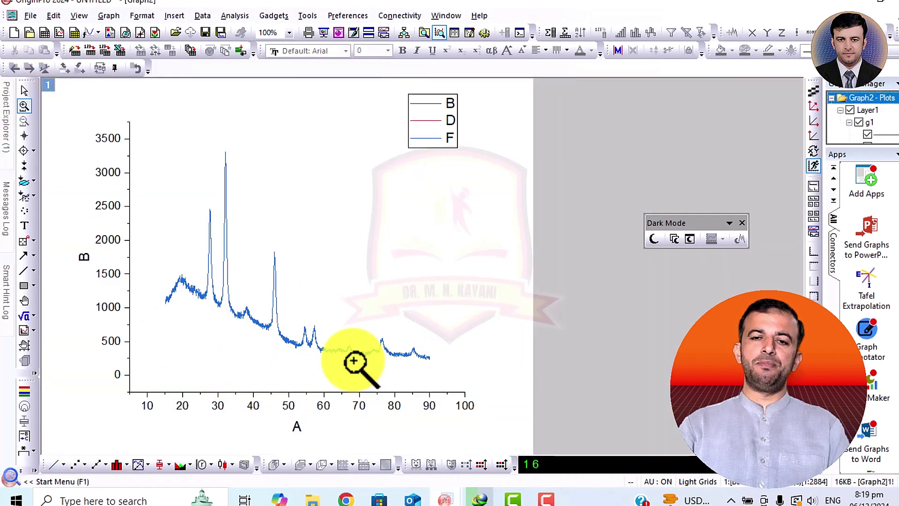
pyautogui.moveTo(423, 358); pyautogui.dragTo(197, 182)
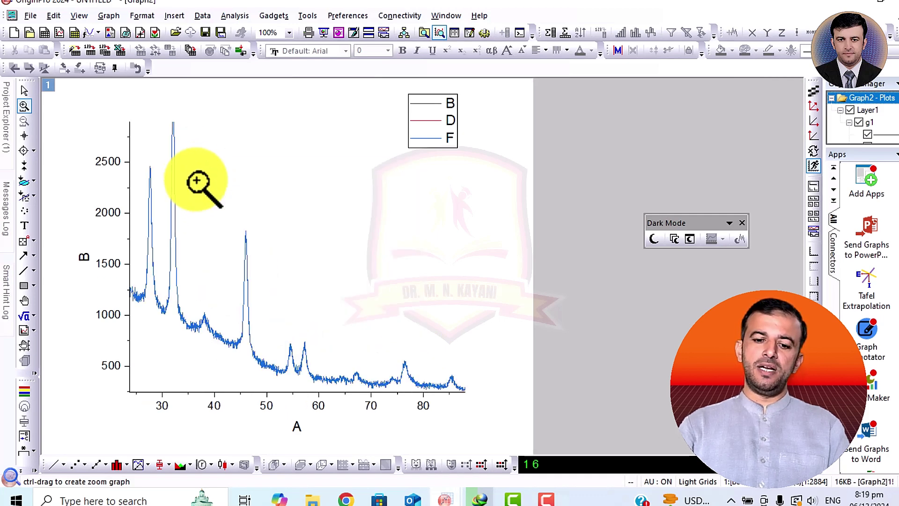
pyautogui.click(202, 16)
pyautogui.click(218, 15)
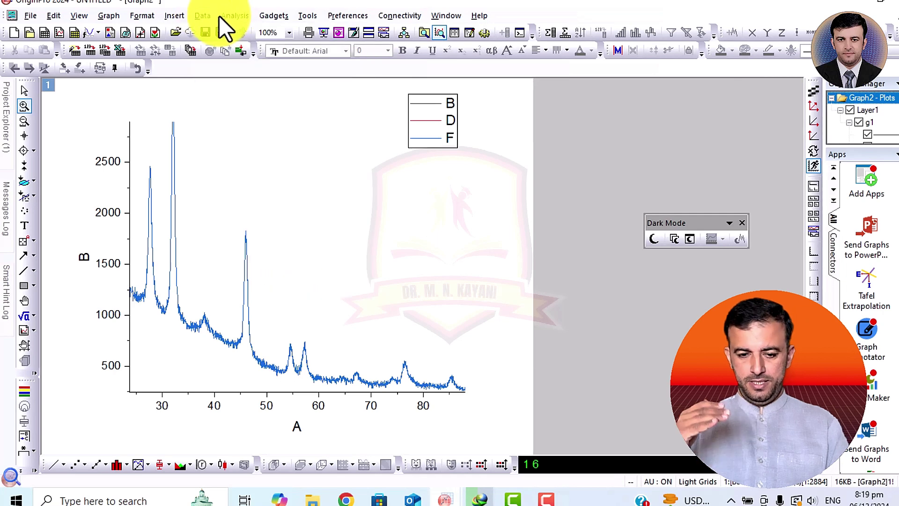
pyautogui.moveTo(271, 60)
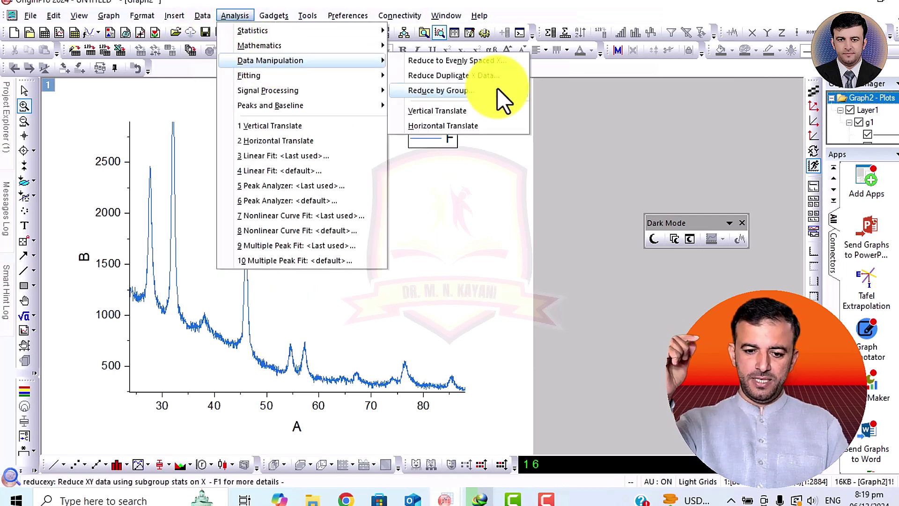
pyautogui.click(442, 109)
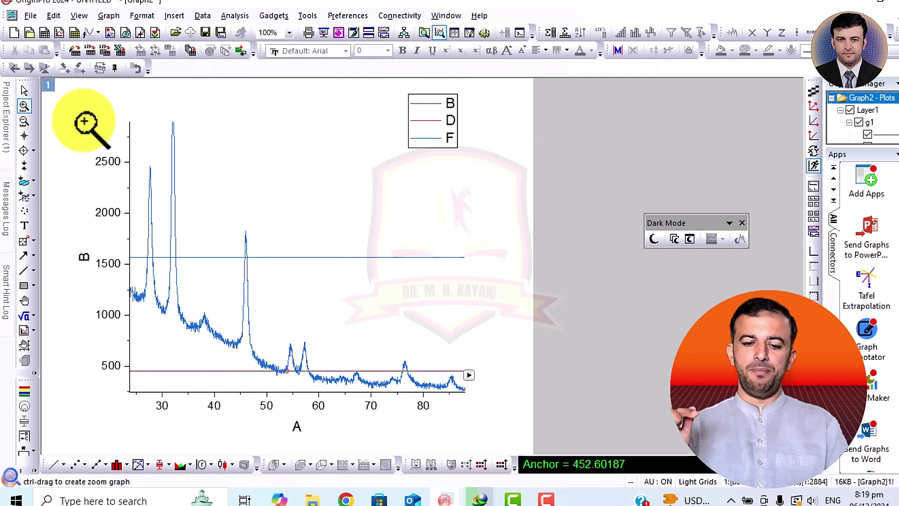
pyautogui.click(23, 90)
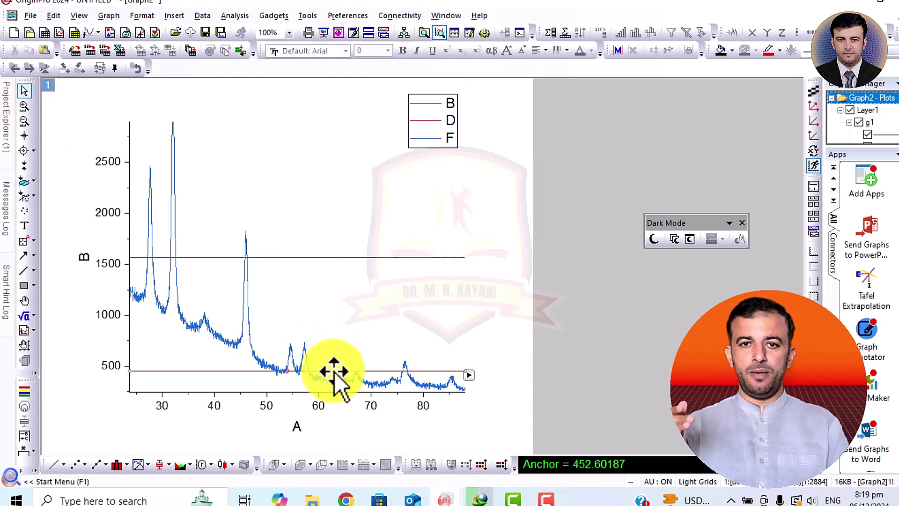
pyautogui.moveTo(334, 372); pyautogui.dragTo(337, 293)
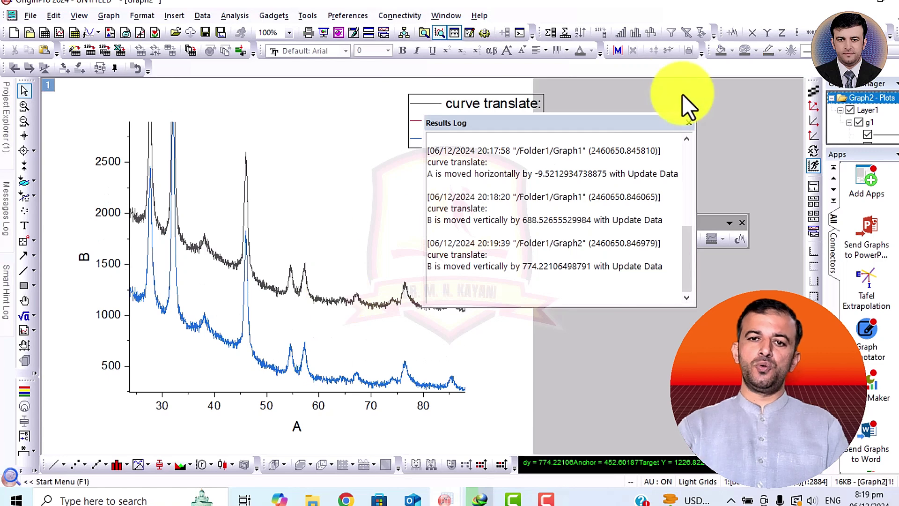
pyautogui.click(688, 123)
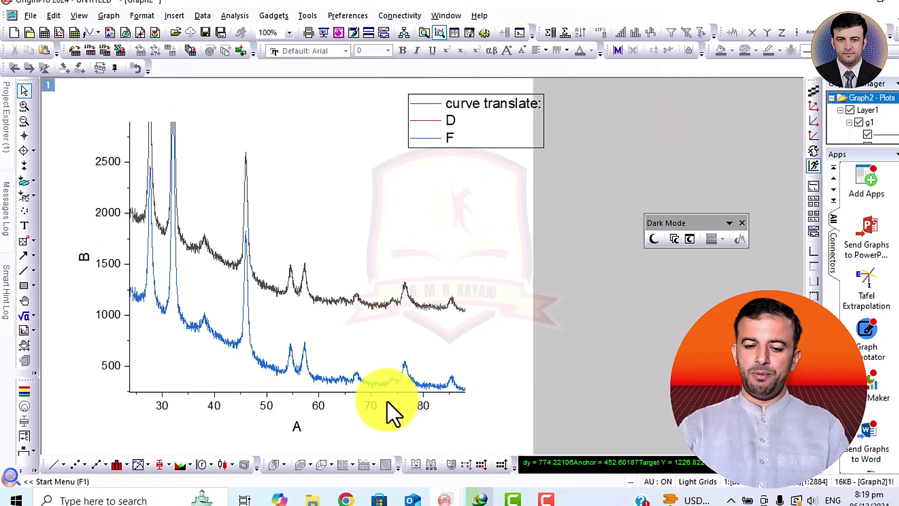
# Step: Use Vertical Translate to raise curve F between the other two curves by about 393.34, and close the results log
pyautogui.click(272, 370)
pyautogui.click(220, 16)
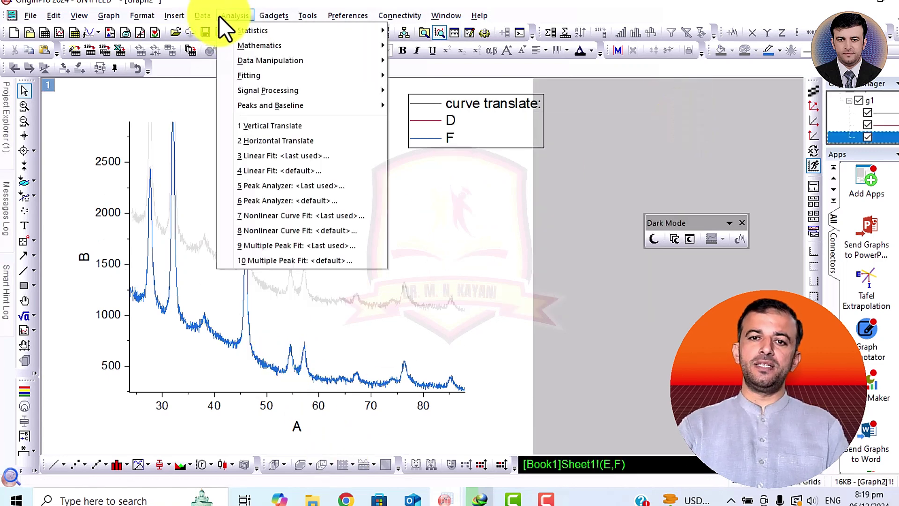
pyautogui.moveTo(280, 60)
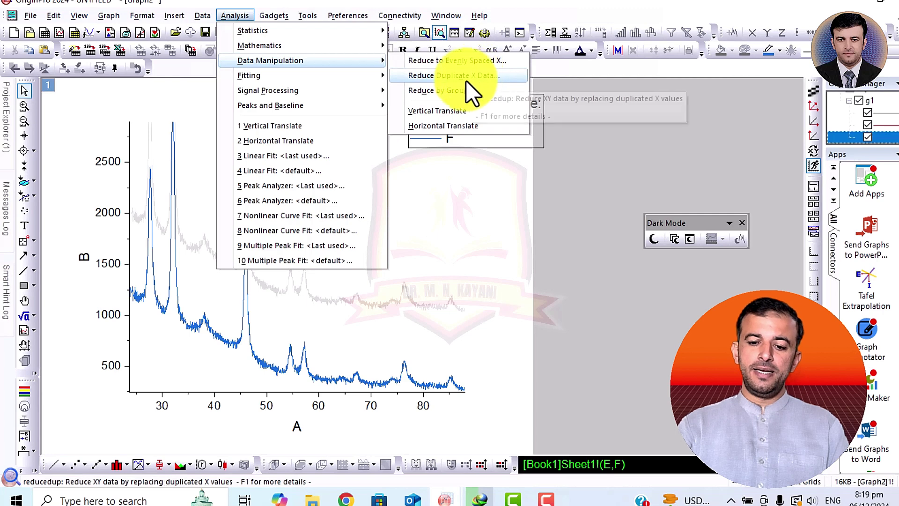
pyautogui.click(464, 125)
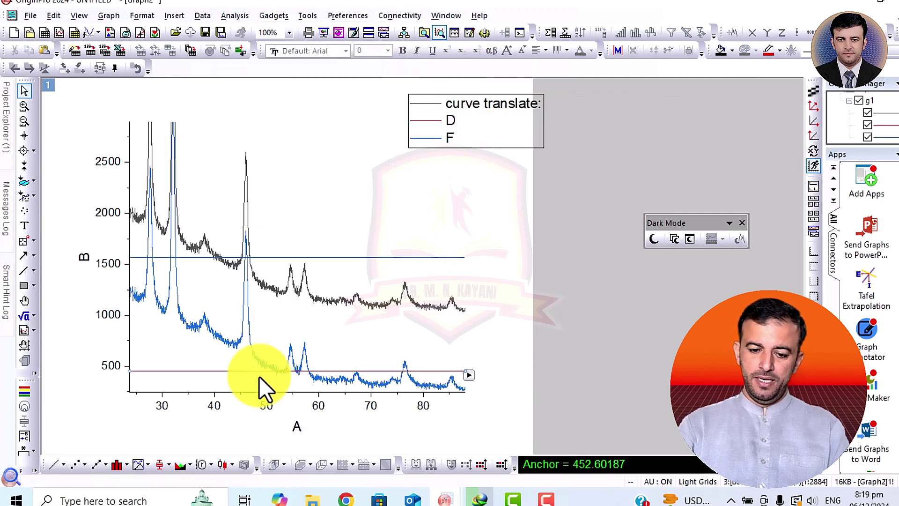
pyautogui.moveTo(280, 372); pyautogui.dragTo(292, 331)
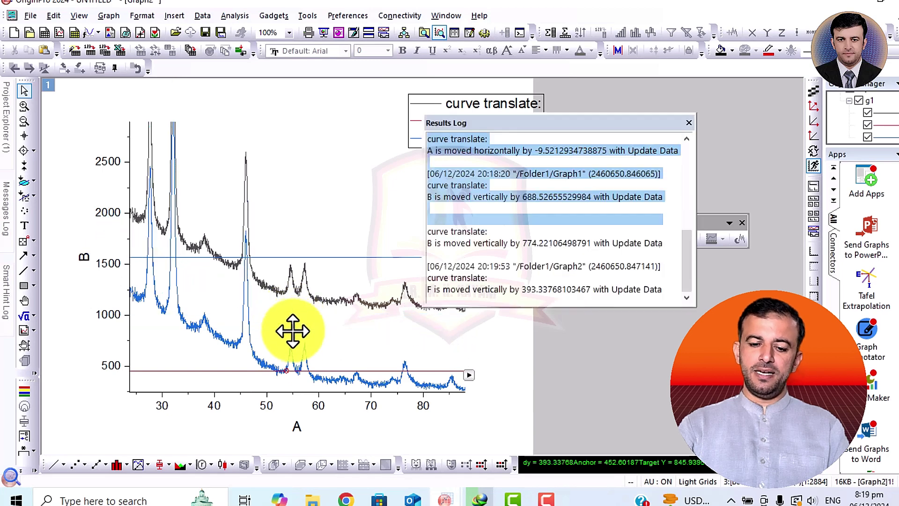
pyautogui.click(687, 122)
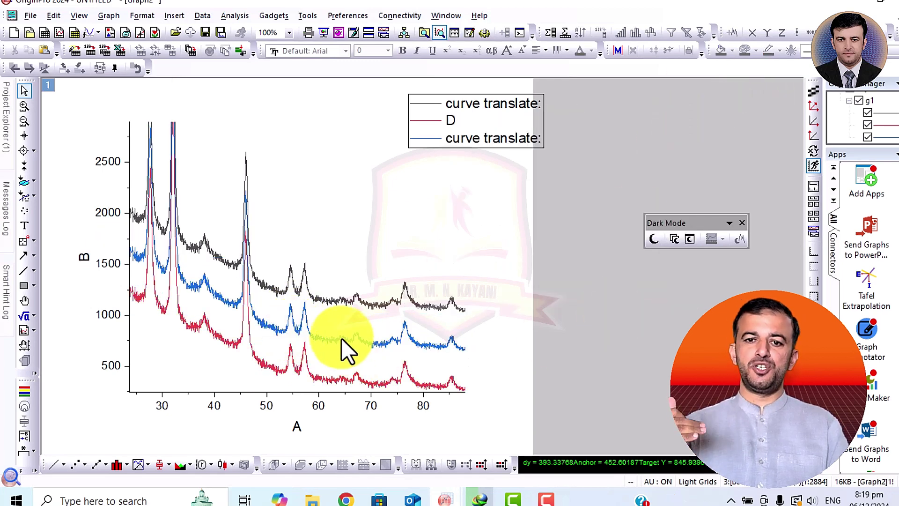
# Step: Use Horizontal Translate to shift the blue curve by about -6.77 along the A axis, and close the results log
pyautogui.click(225, 15)
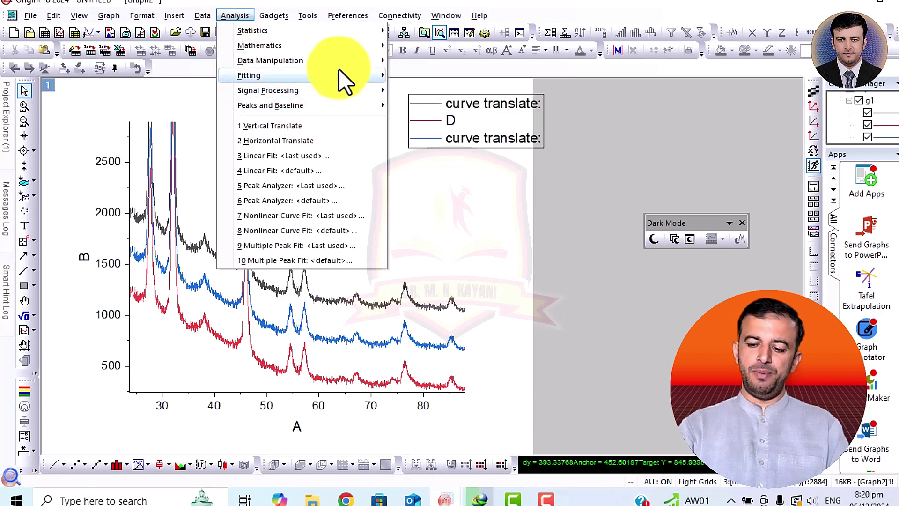
pyautogui.moveTo(333, 59)
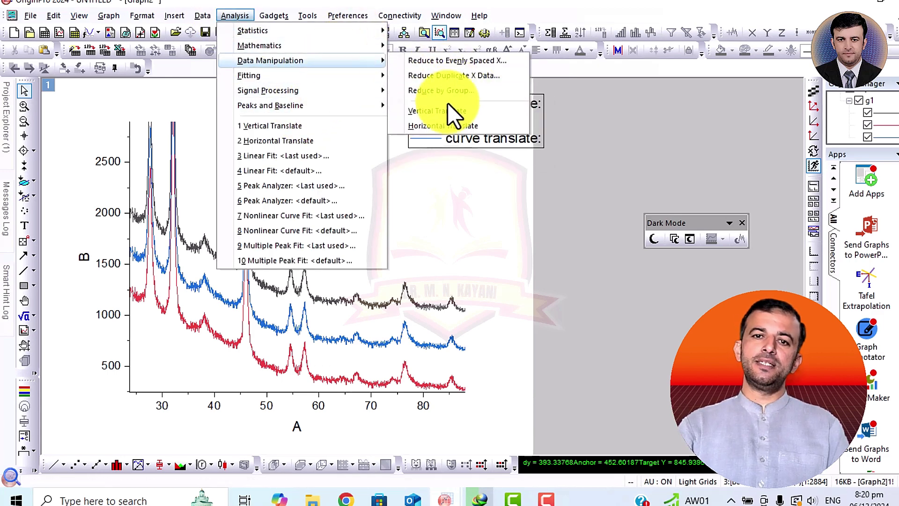
pyautogui.click(437, 126)
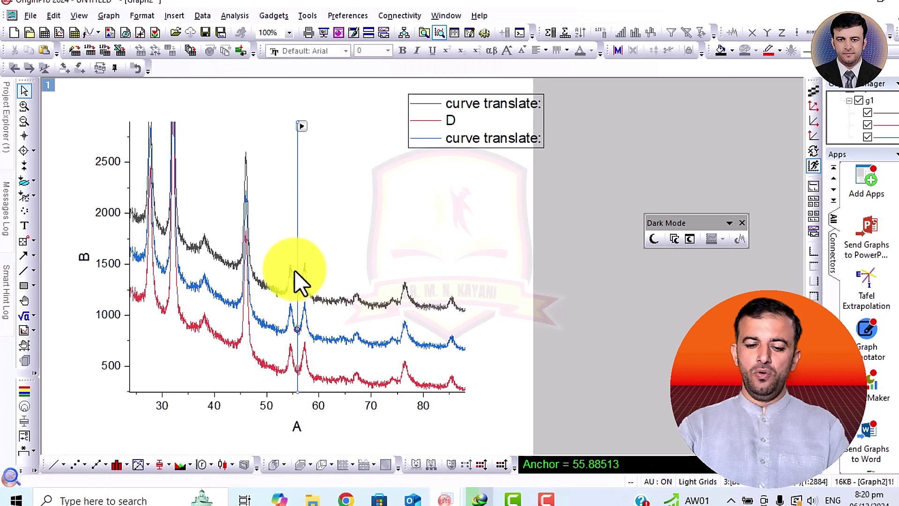
pyautogui.moveTo(297, 270); pyautogui.dragTo(323, 260)
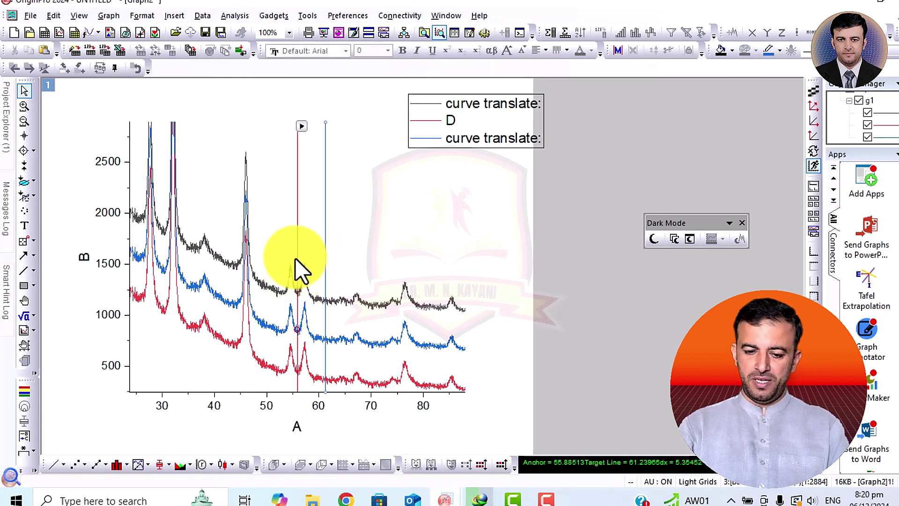
pyautogui.moveTo(296, 249); pyautogui.dragTo(262, 247)
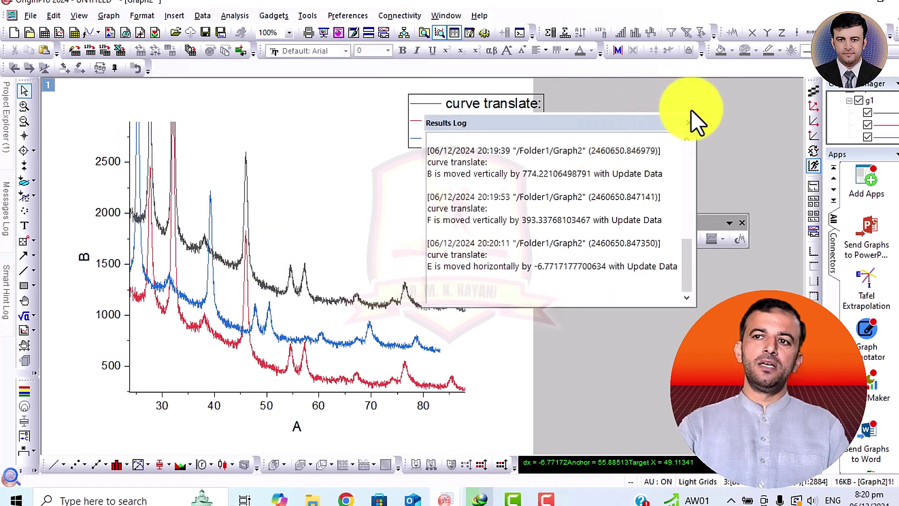
pyautogui.click(690, 122)
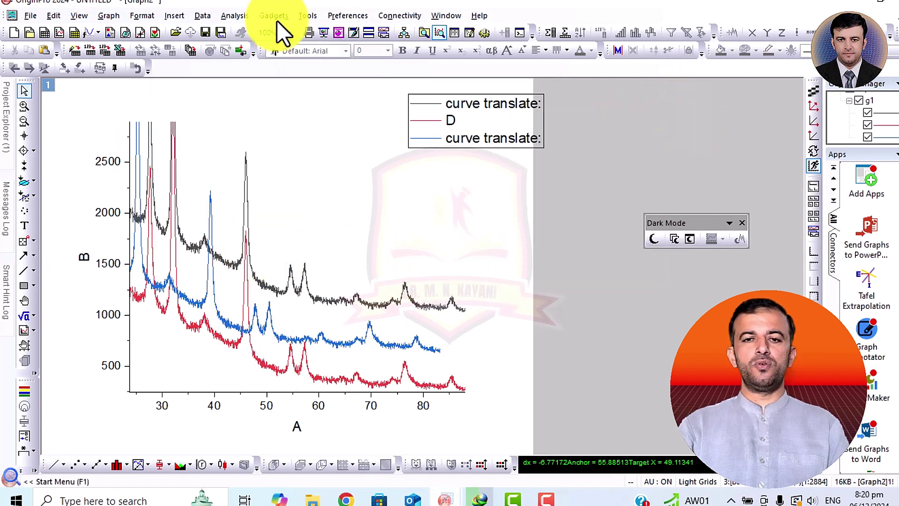
# Step: Use Horizontal Translate to shift the blue curve by about 27.32 along the A axis, and close the results log
pyautogui.click(228, 19)
pyautogui.click(280, 122)
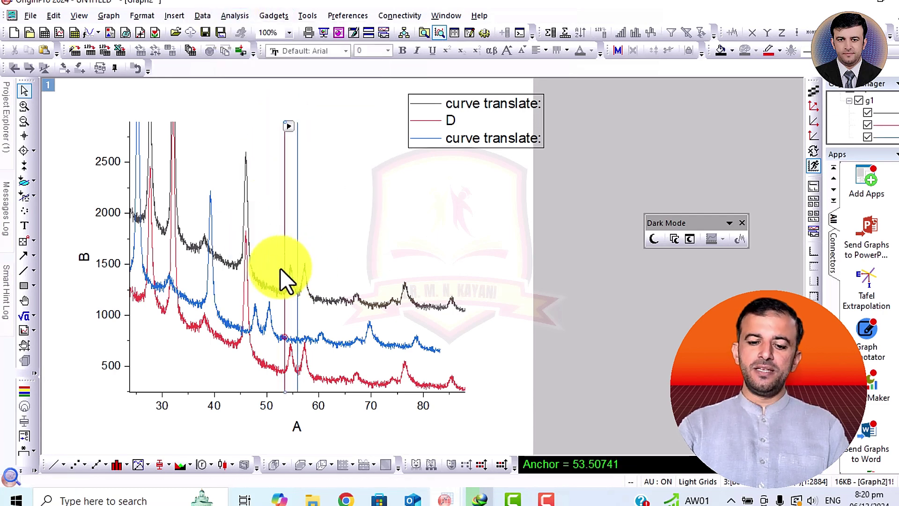
pyautogui.moveTo(299, 262); pyautogui.dragTo(423, 263)
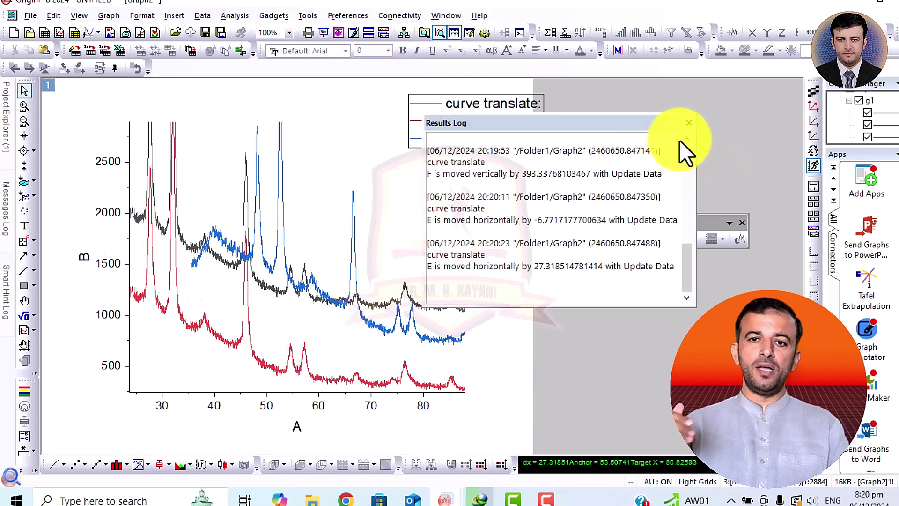
pyautogui.click(688, 123)
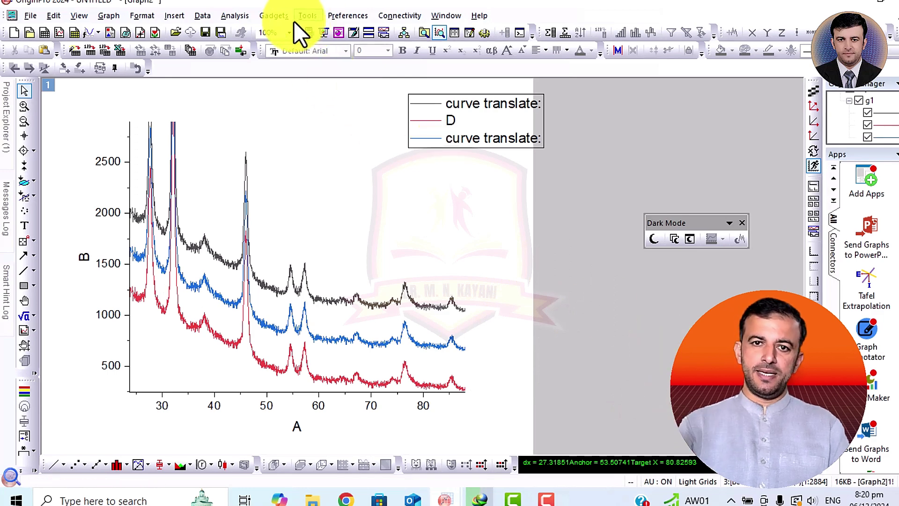
pyautogui.click(235, 19)
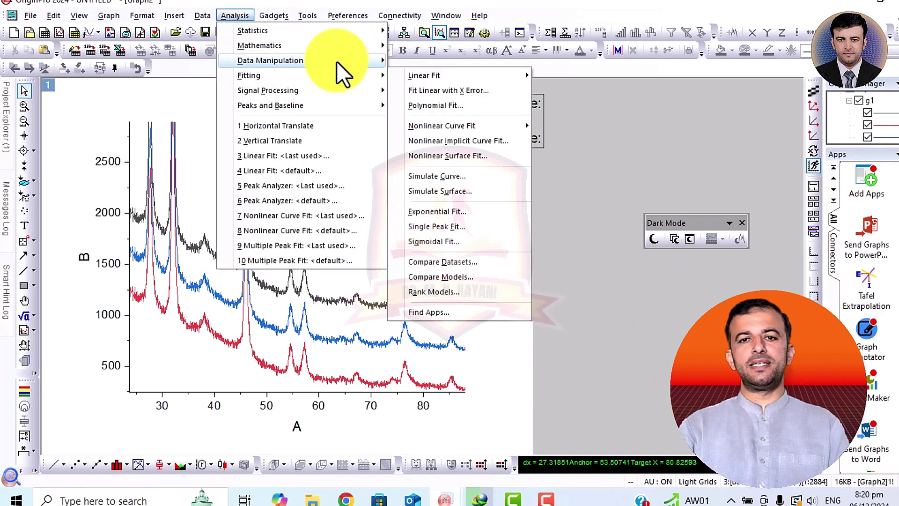
pyautogui.moveTo(336, 61)
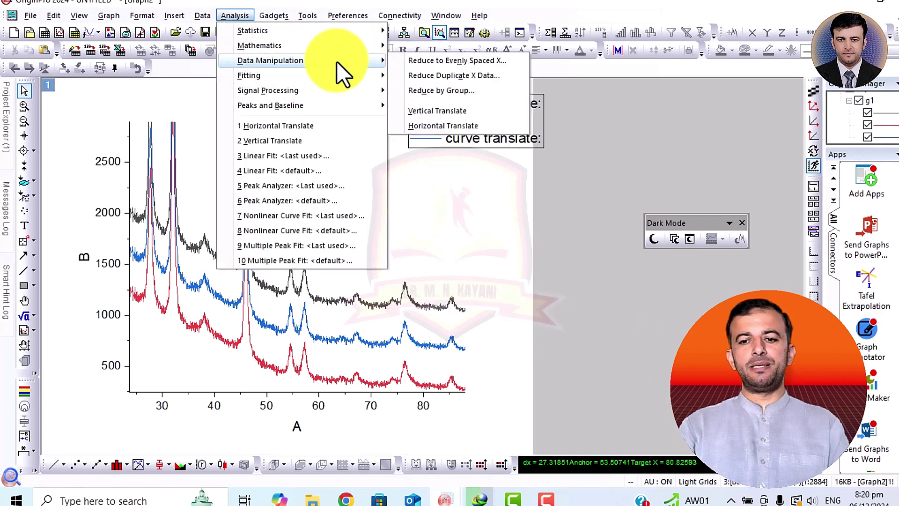
pyautogui.click(447, 126)
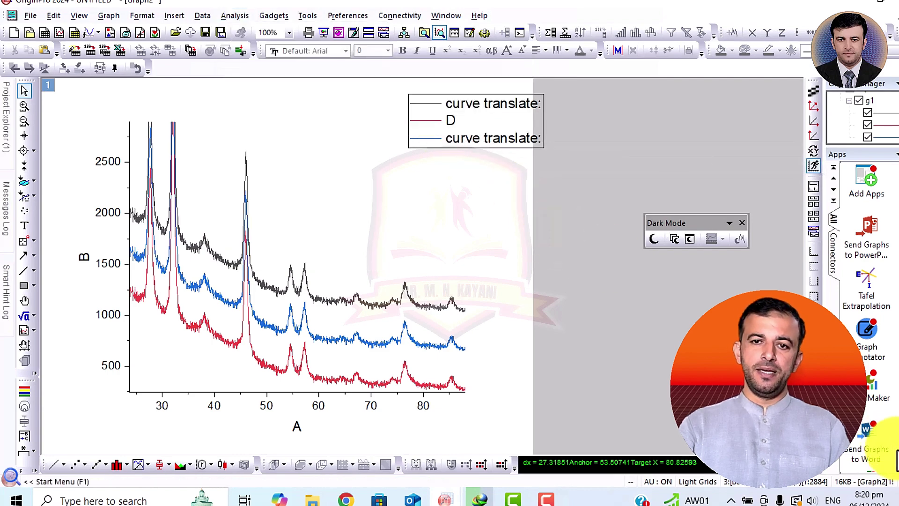